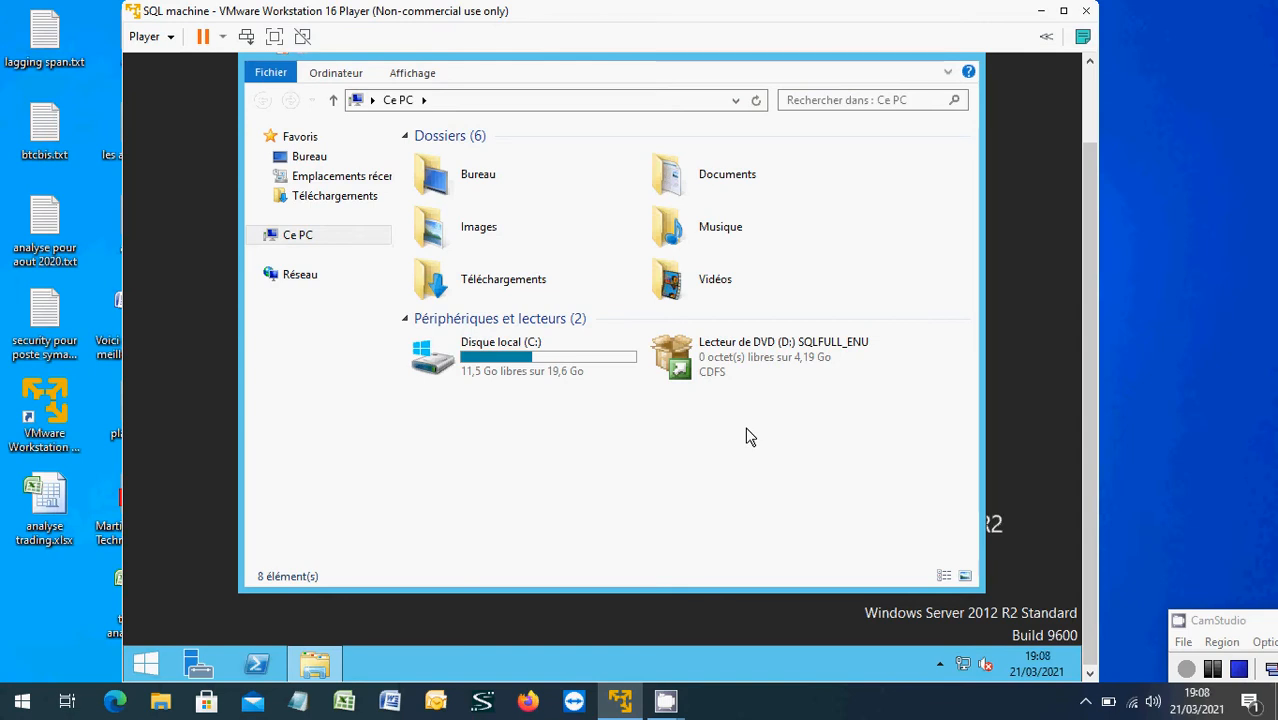
Launch the SQL Server 2012 installer from the SQLFULL_ENU disc (D:) and maximize the virtual machine window
{"action": "left_click", "coordinate": [730, 374]}
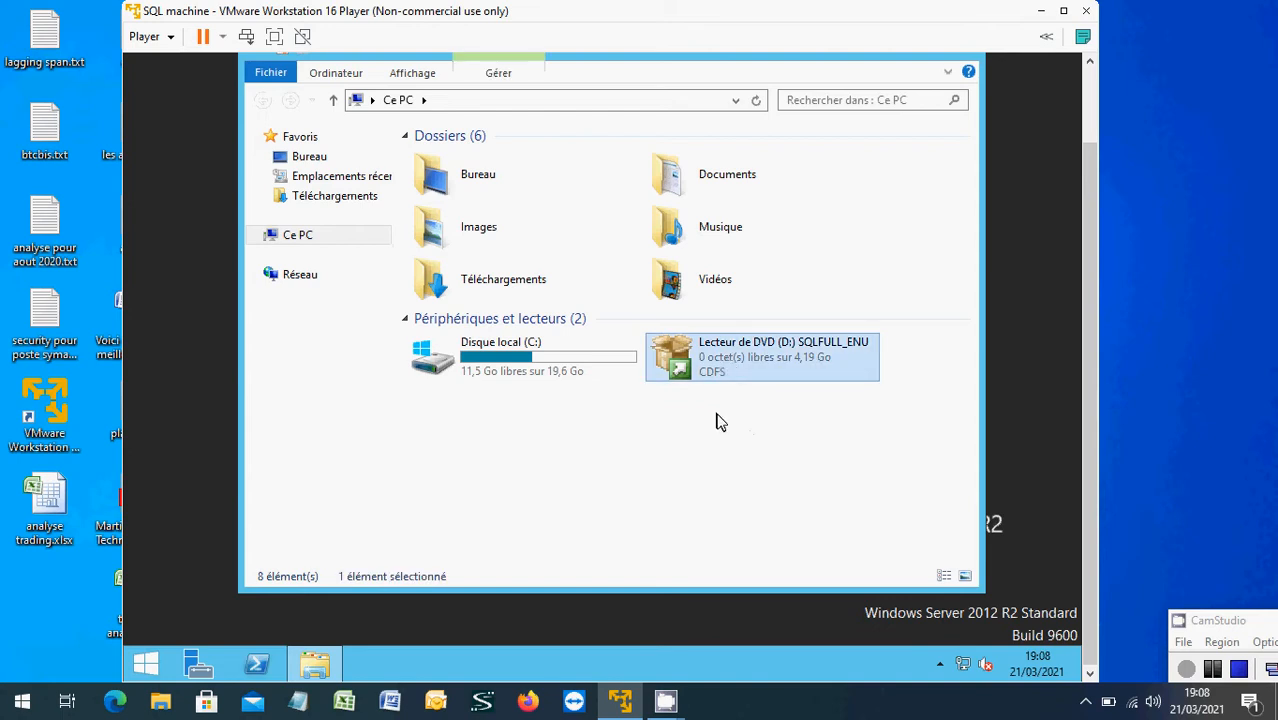
{"action": "double_click", "coordinate": [706, 365]}
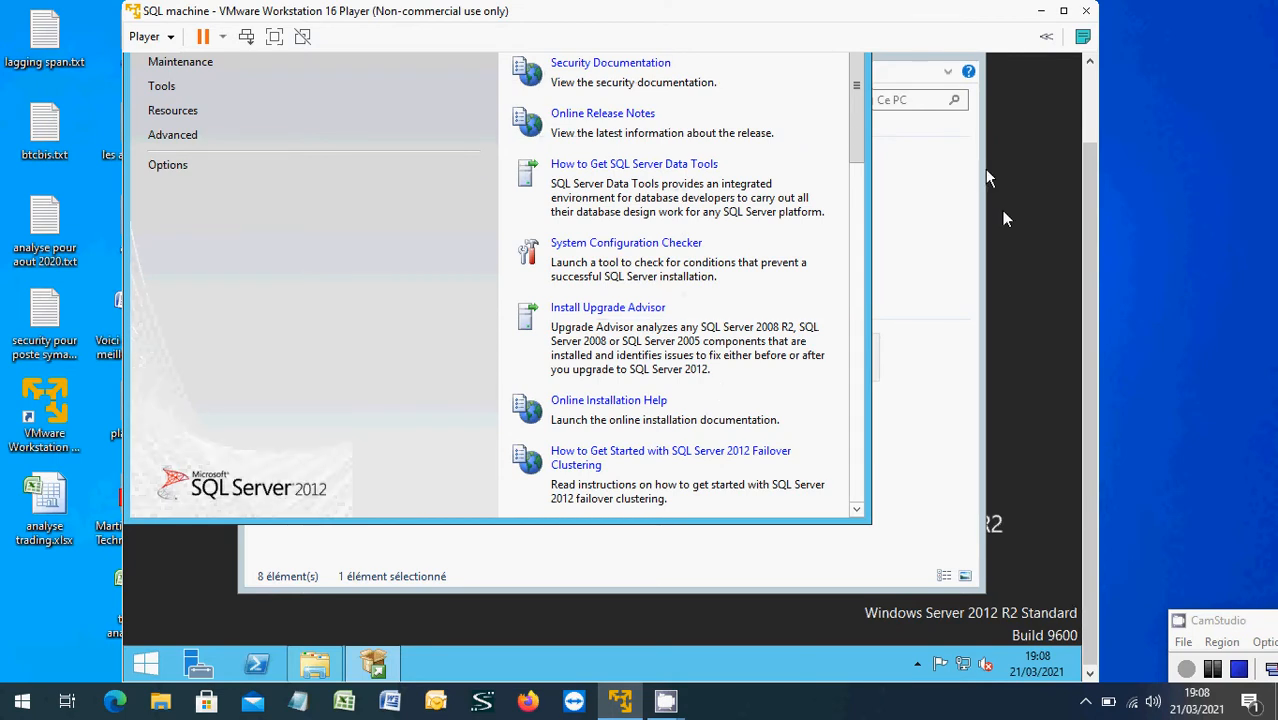
{"action": "left_click", "coordinate": [1063, 10]}
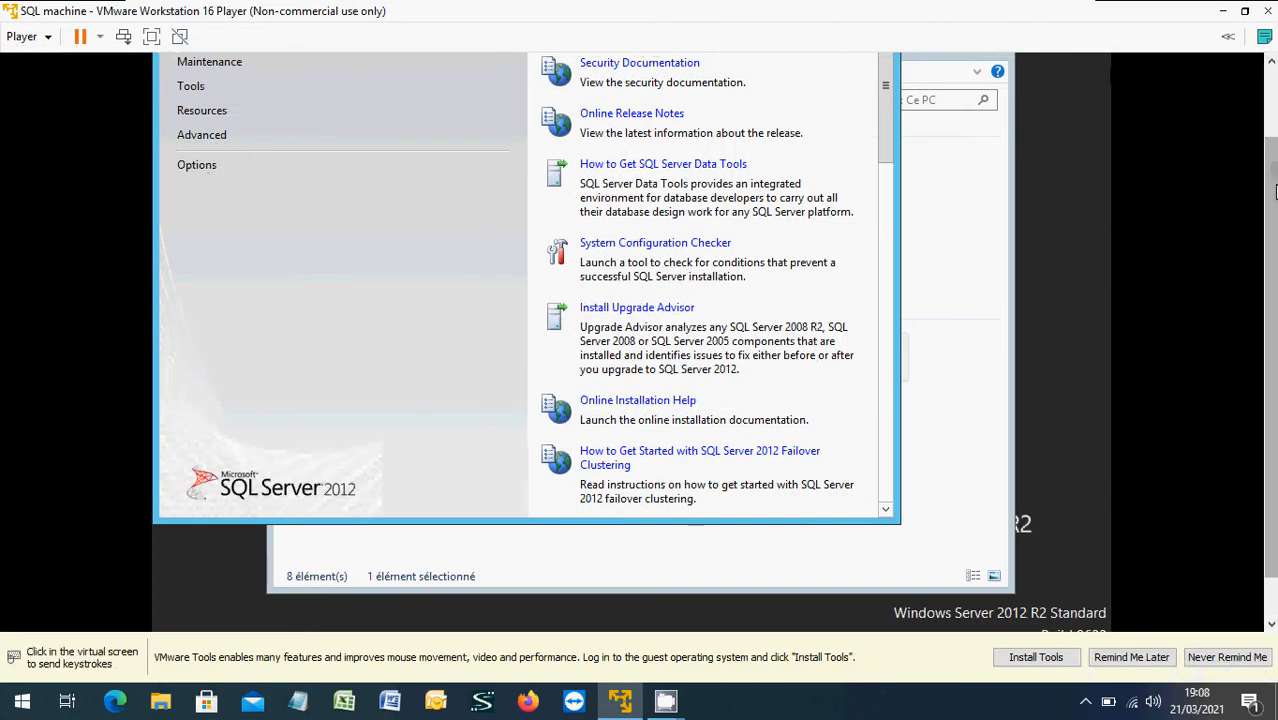
{"action": "left_click_drag", "start_coordinate": [1271, 198], "coordinate": [1268, 127]}
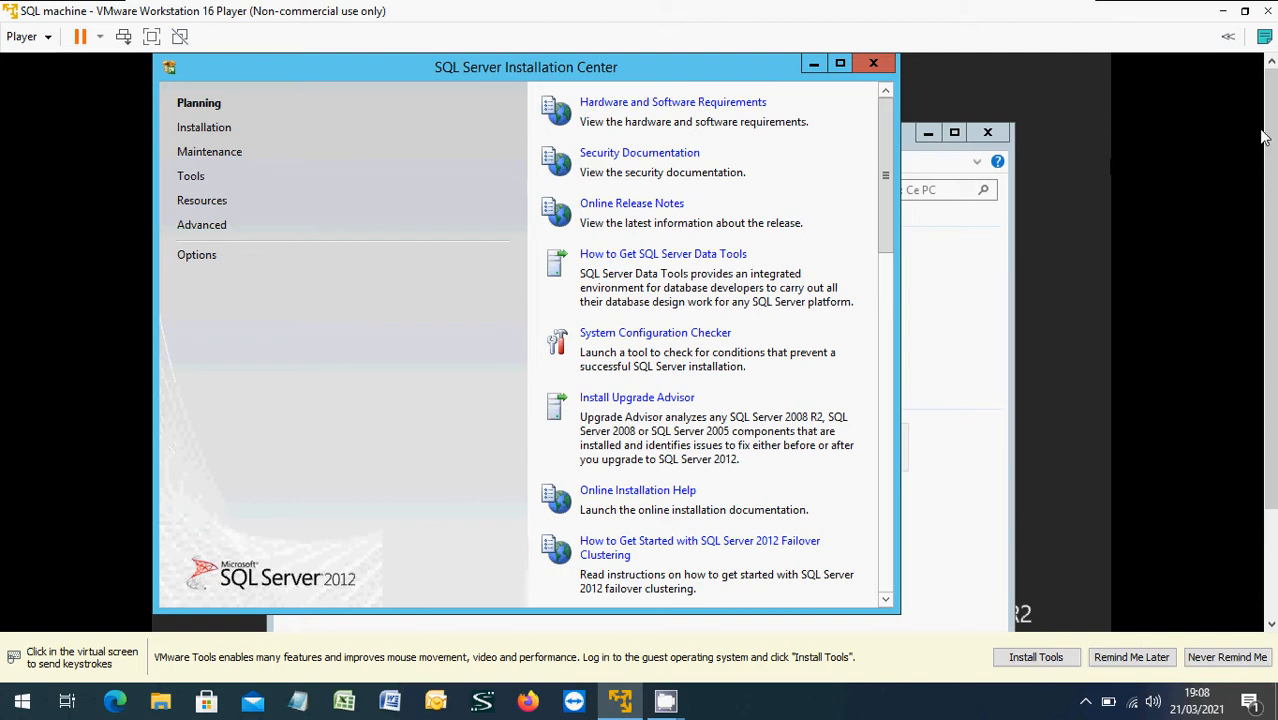
{"action": "left_click", "coordinate": [363, 75]}
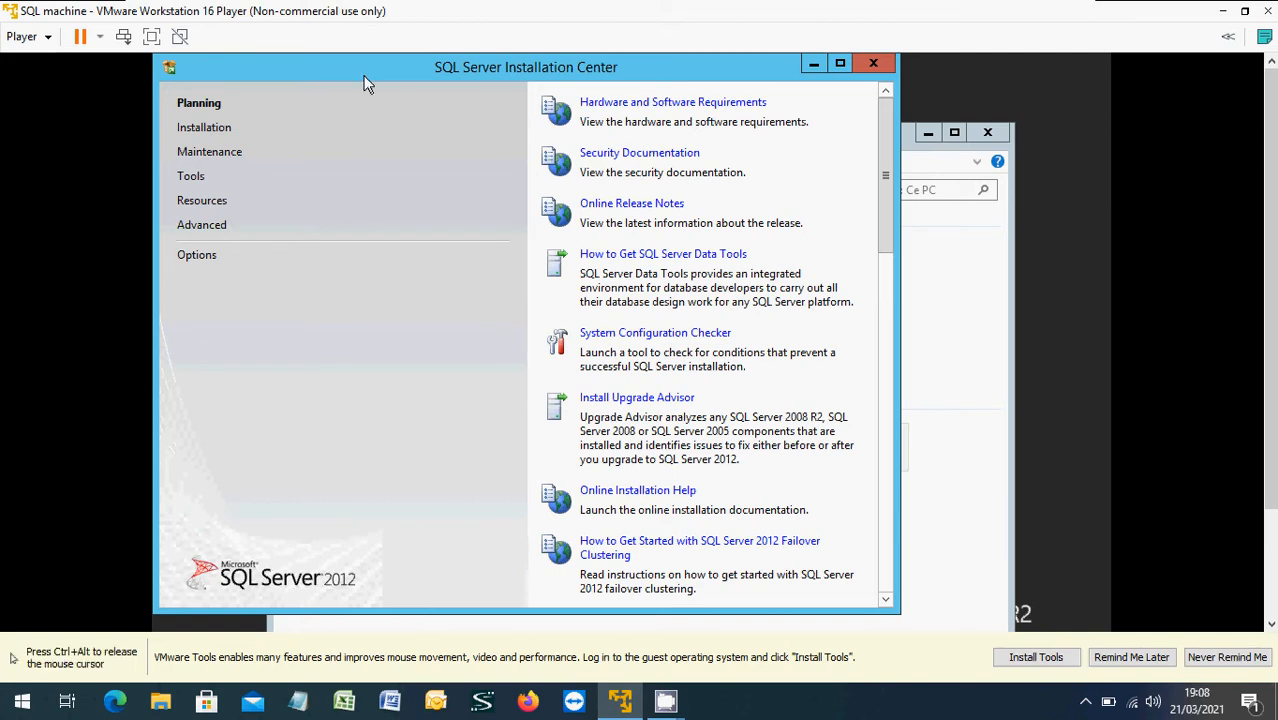
Start a new SQL Server stand-alone installation and continue past the initial Setup Support Rules check
{"action": "left_click", "coordinate": [199, 130]}
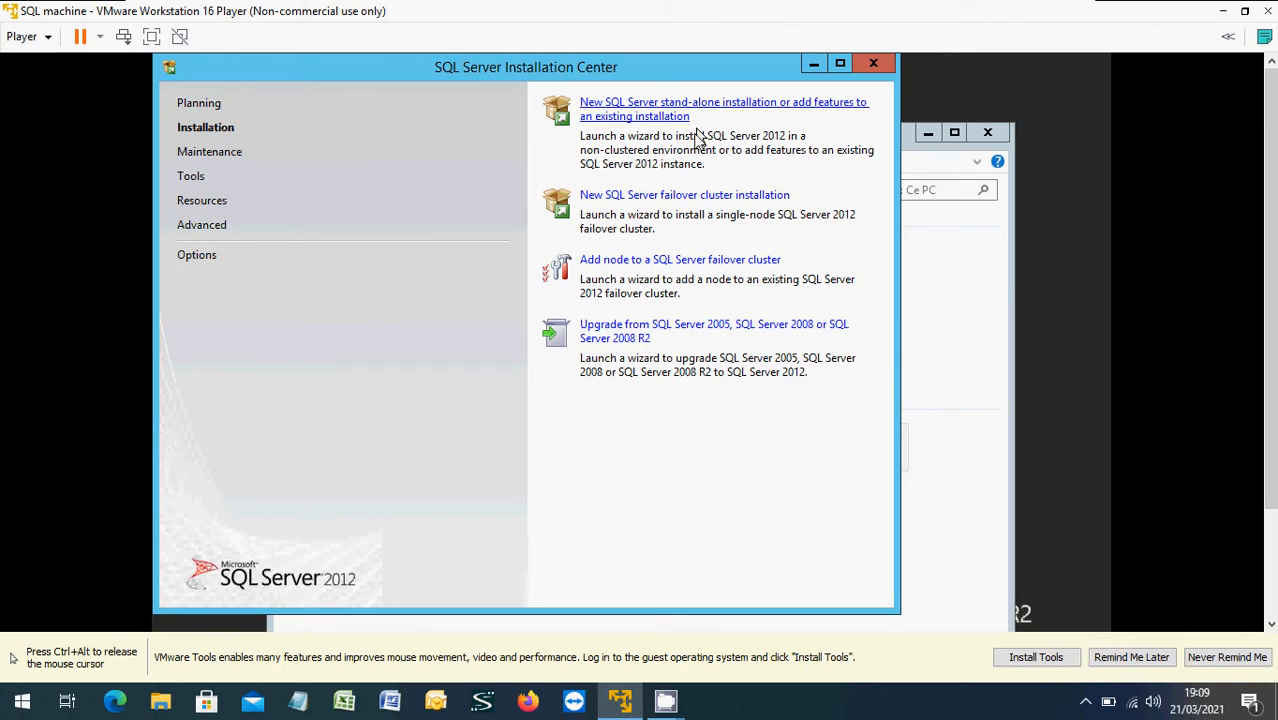
{"action": "left_click", "coordinate": [639, 112]}
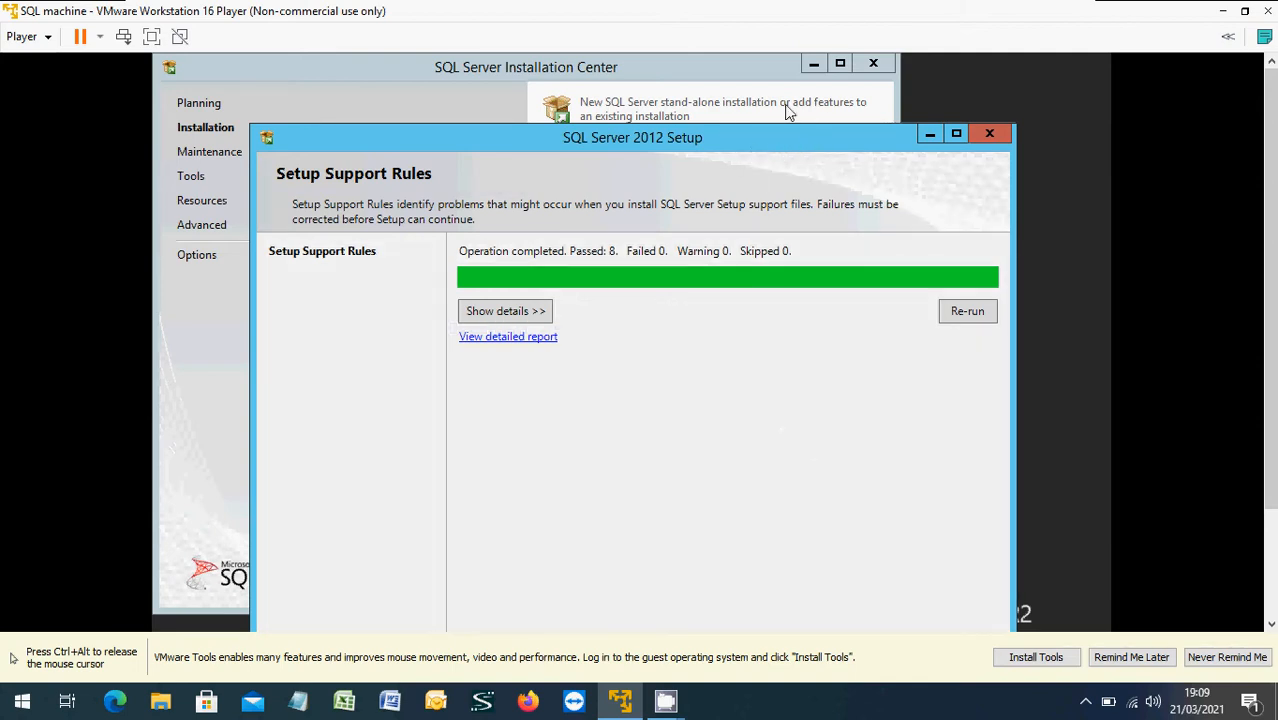
{"action": "left_click_drag", "start_coordinate": [814, 146], "coordinate": [783, 97]}
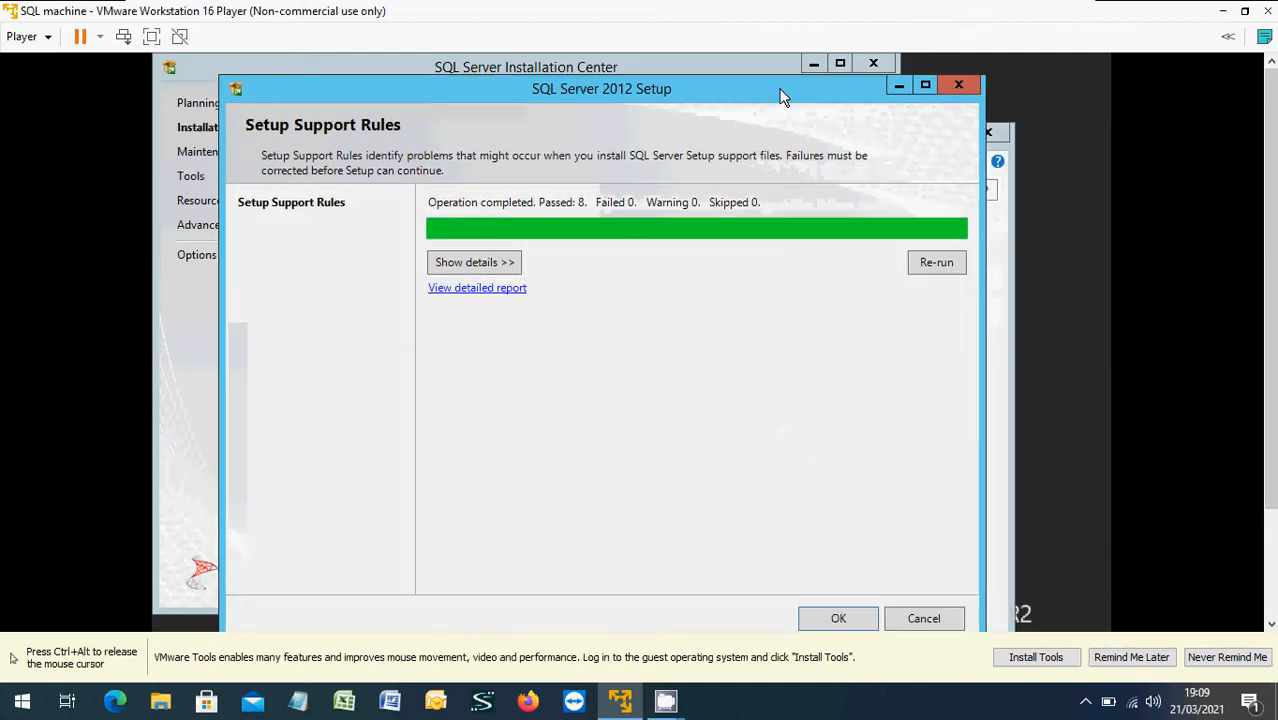
{"action": "left_click", "coordinate": [838, 617]}
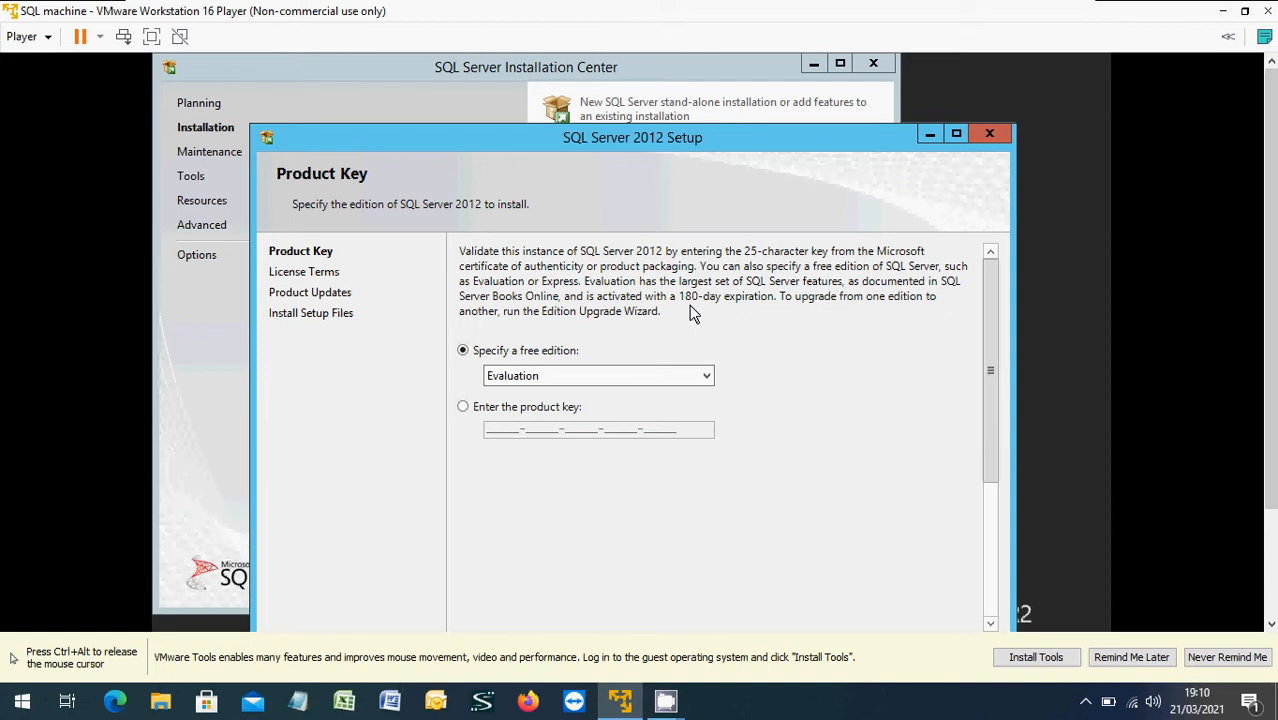
Keep the free Evaluation edition as the edition to install and proceed to the license terms
{"action": "left_click_drag", "start_coordinate": [998, 311], "coordinate": [990, 447]}
{"action": "left_click_drag", "start_coordinate": [1273, 463], "coordinate": [1275, 526]}
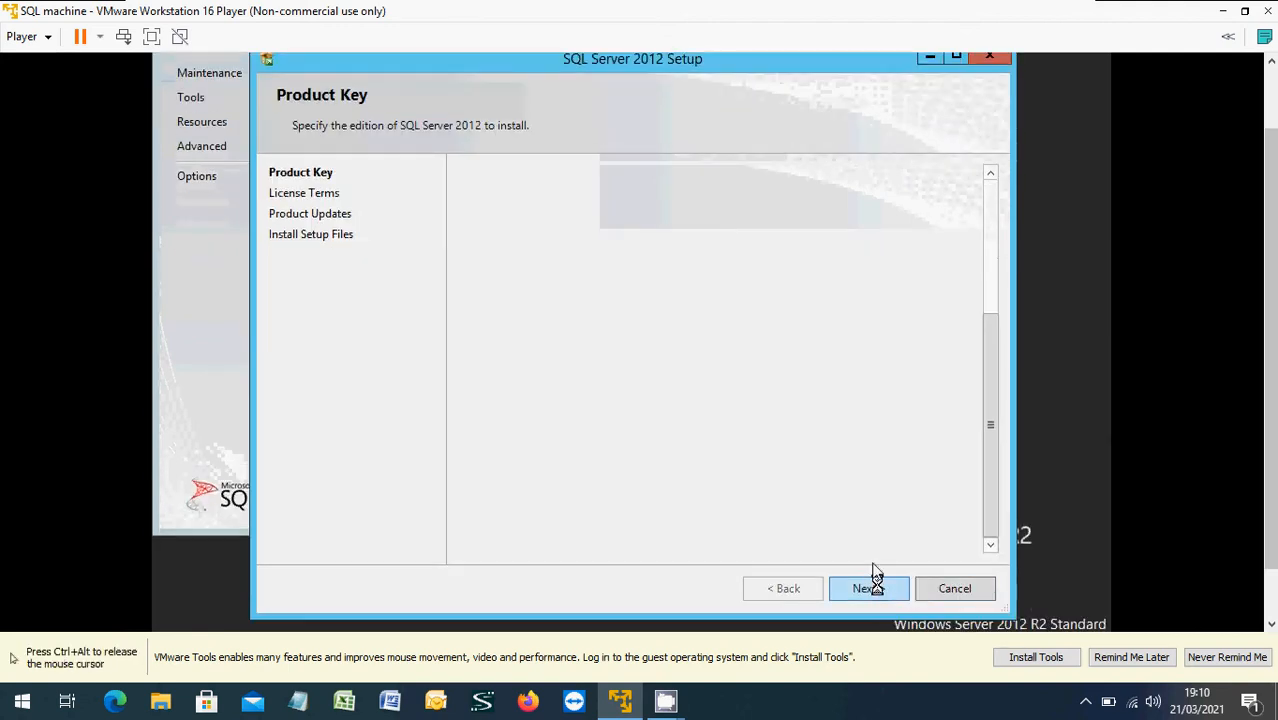
{"action": "left_click", "coordinate": [870, 586]}
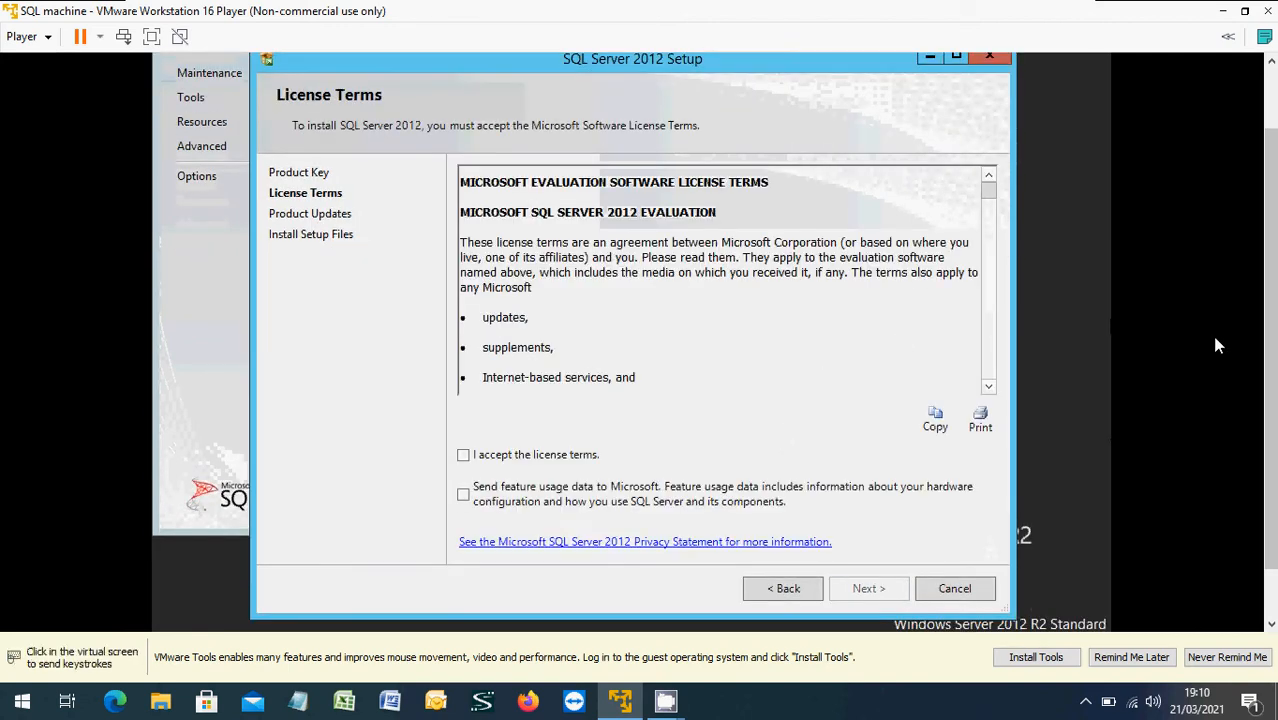
Accept the license terms, enable sending feature usage data to Microsoft, and continue to the product updates
{"action": "left_click", "coordinate": [464, 456]}
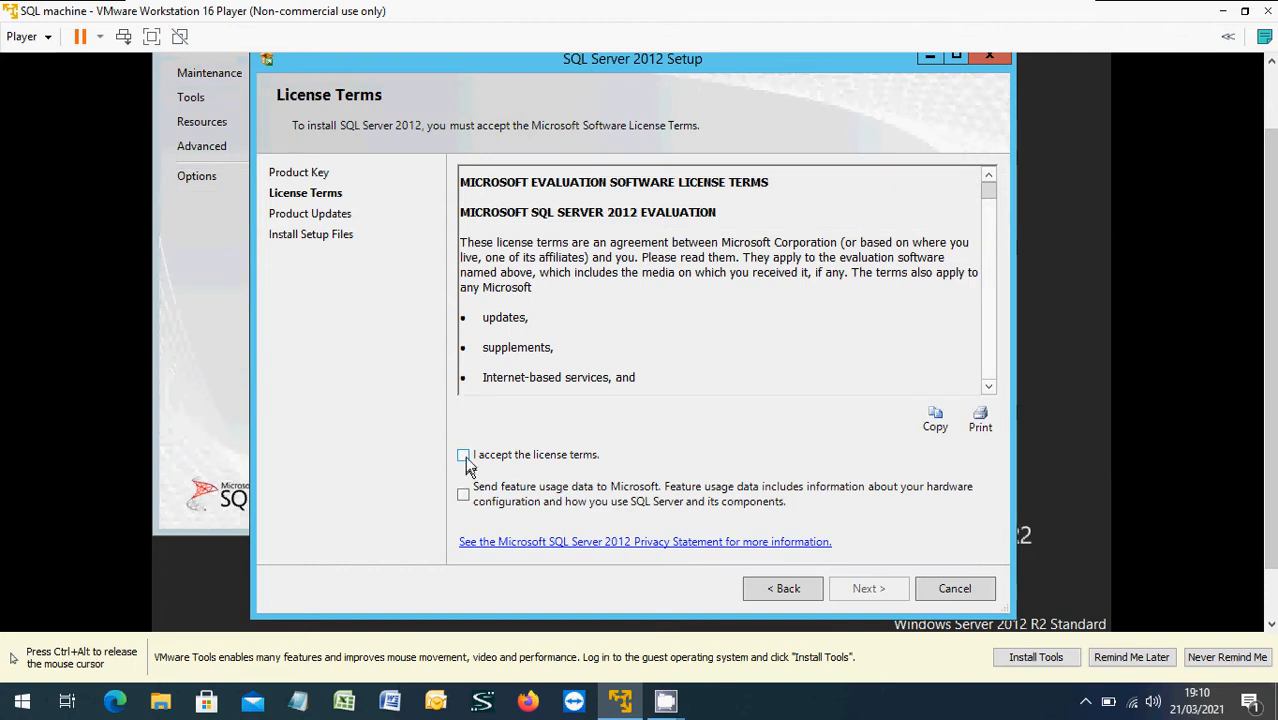
{"action": "left_click", "coordinate": [465, 505]}
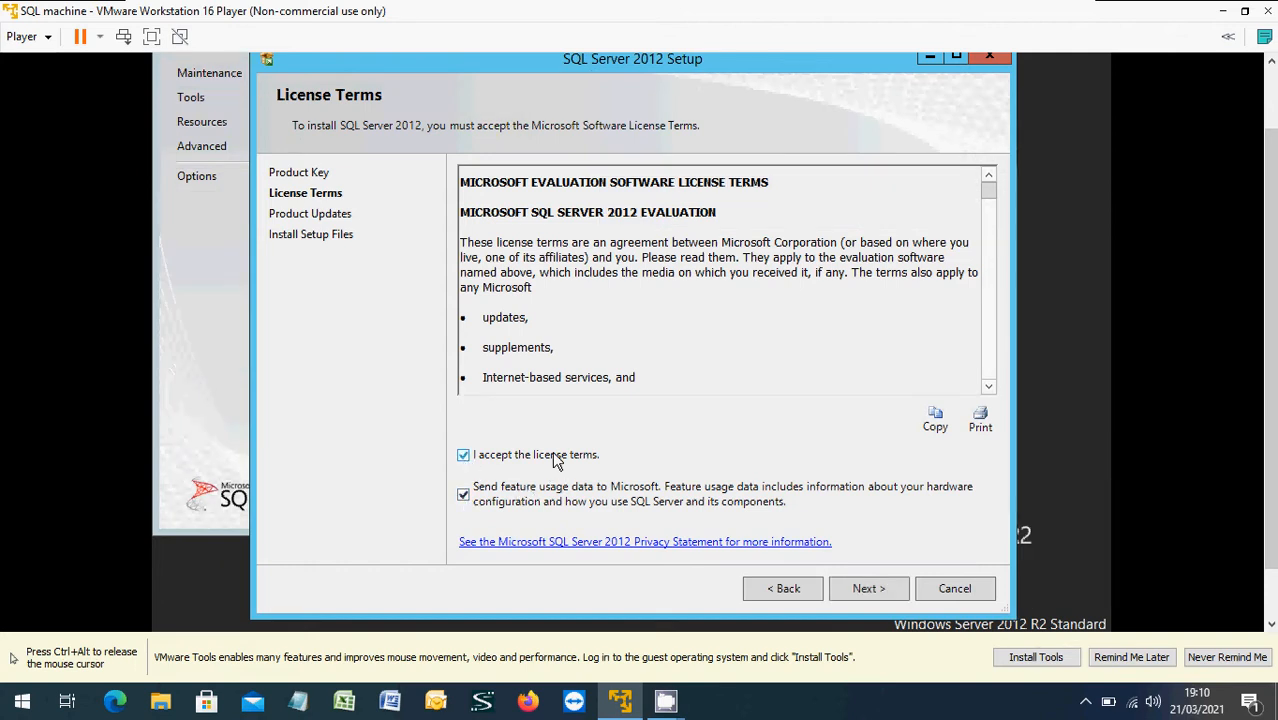
{"action": "left_click", "coordinate": [866, 592]}
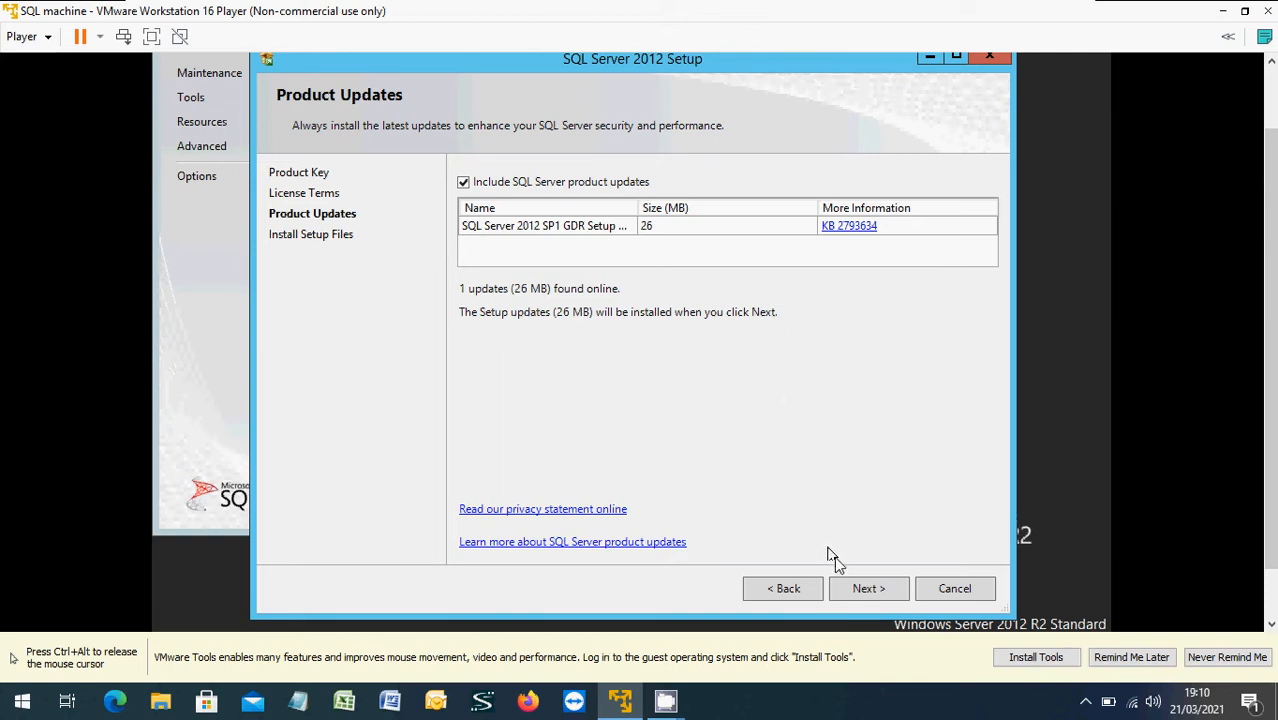
Install the setup files with SQL Server product updates included and continue past the second Setup Support Rules check
{"action": "left_click", "coordinate": [866, 590]}
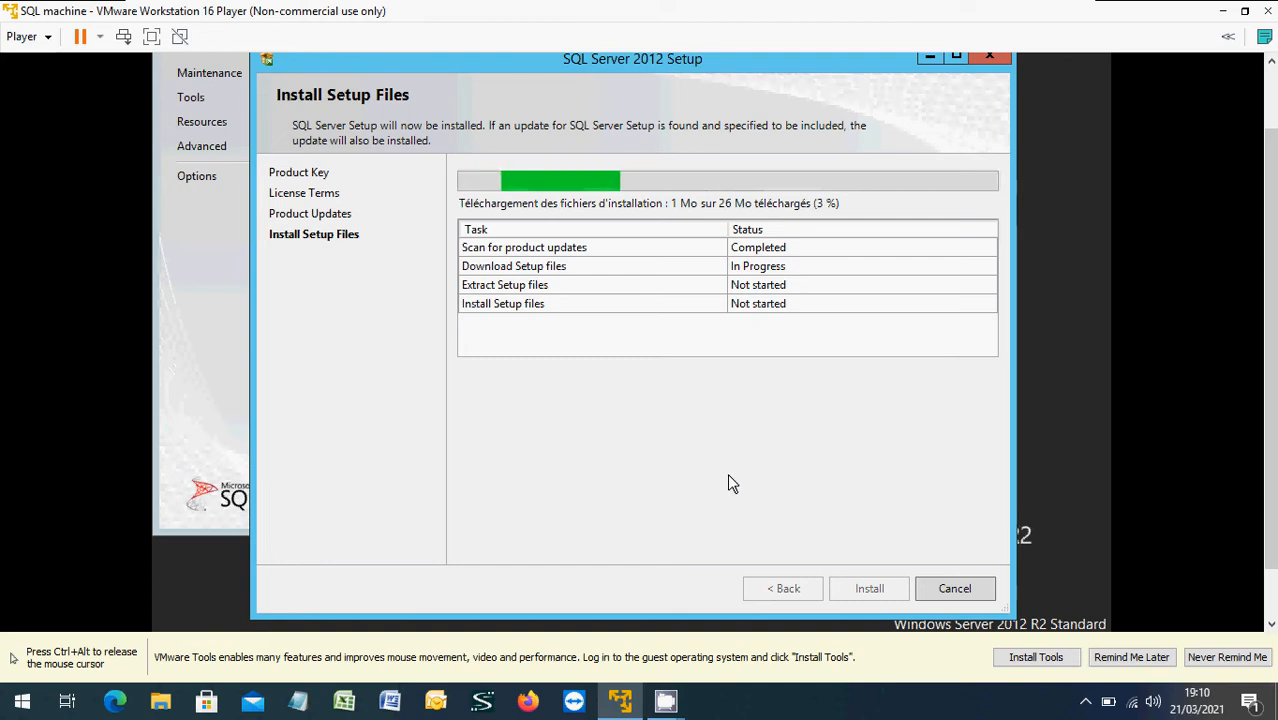
{"action": "left_click", "coordinate": [928, 61]}
{"action": "key", "text": "ctrl+alt"}
{"action": "left_click", "coordinate": [1222, 11]}
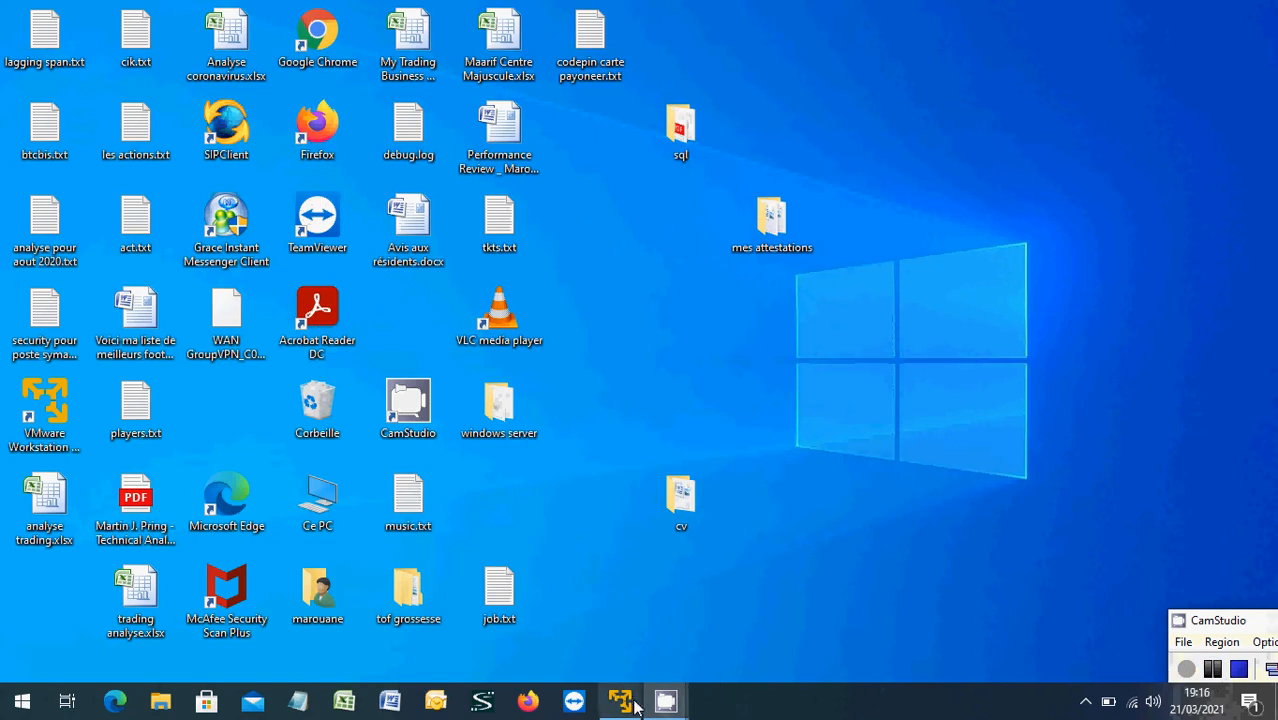
{"action": "left_click", "coordinate": [621, 704]}
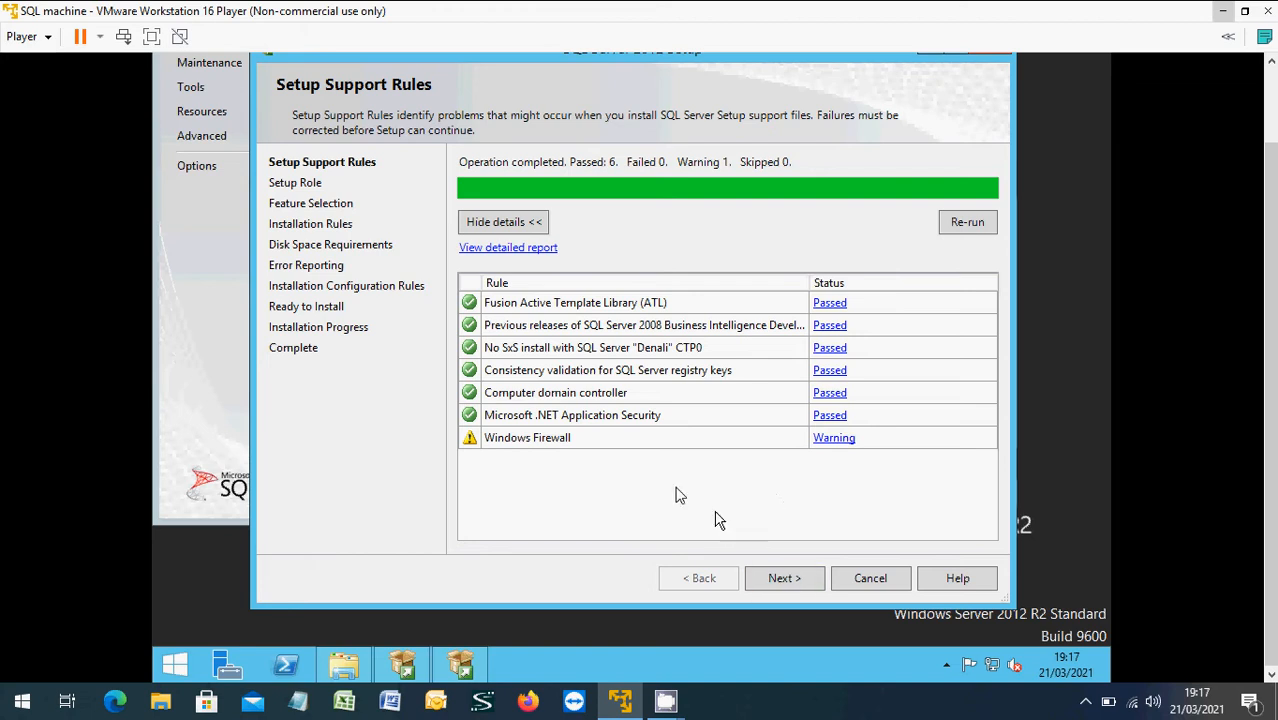
{"action": "left_click", "coordinate": [771, 580]}
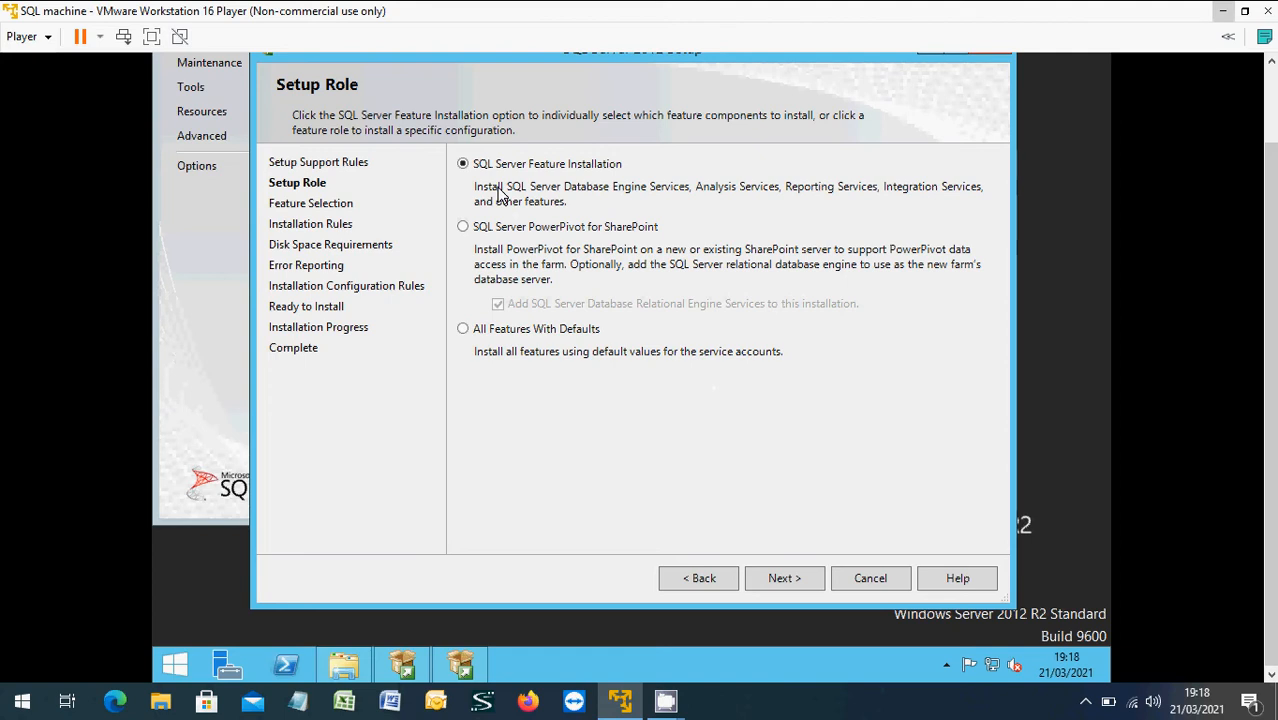
Keep SQL Server Feature Installation as the setup role and select all features with the default shared directories
{"action": "left_click", "coordinate": [782, 578]}
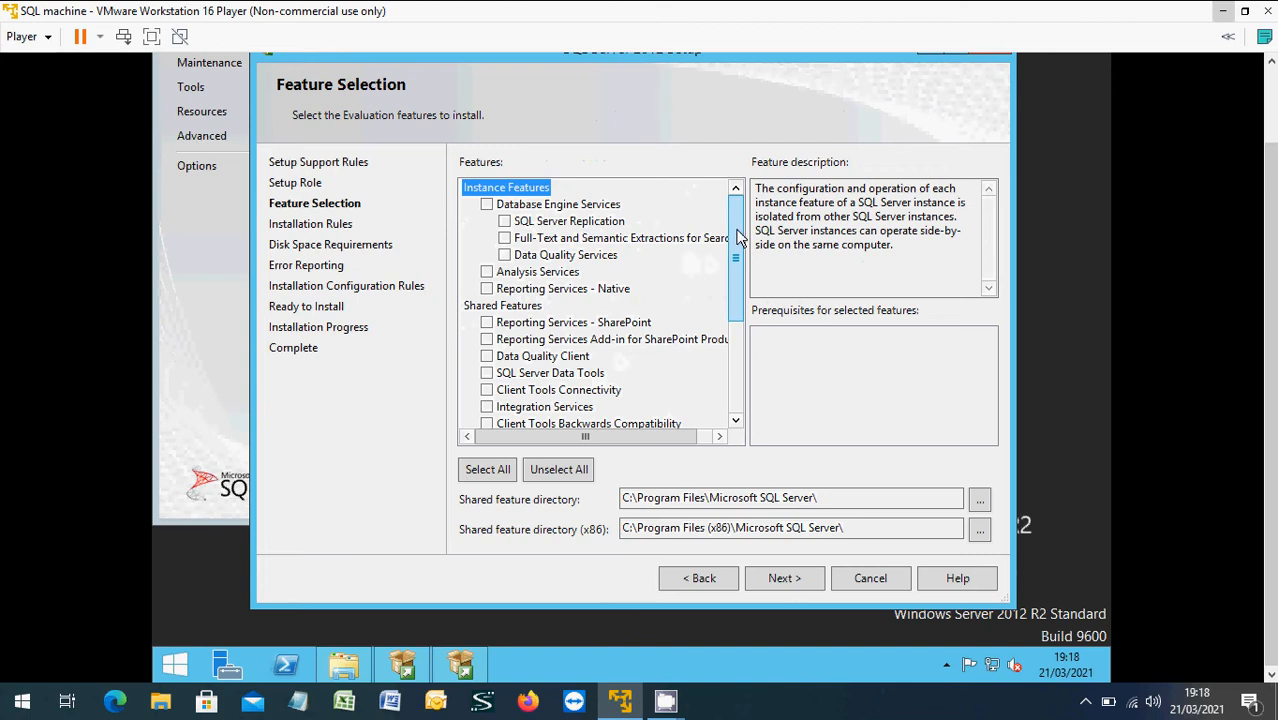
{"action": "mouse_move", "coordinate": [737, 235]}
{"action": "left_mouse_down"}
{"action": "mouse_move", "coordinate": [737, 300]}
{"action": "mouse_move", "coordinate": [738, 217]}
{"action": "left_mouse_up"}
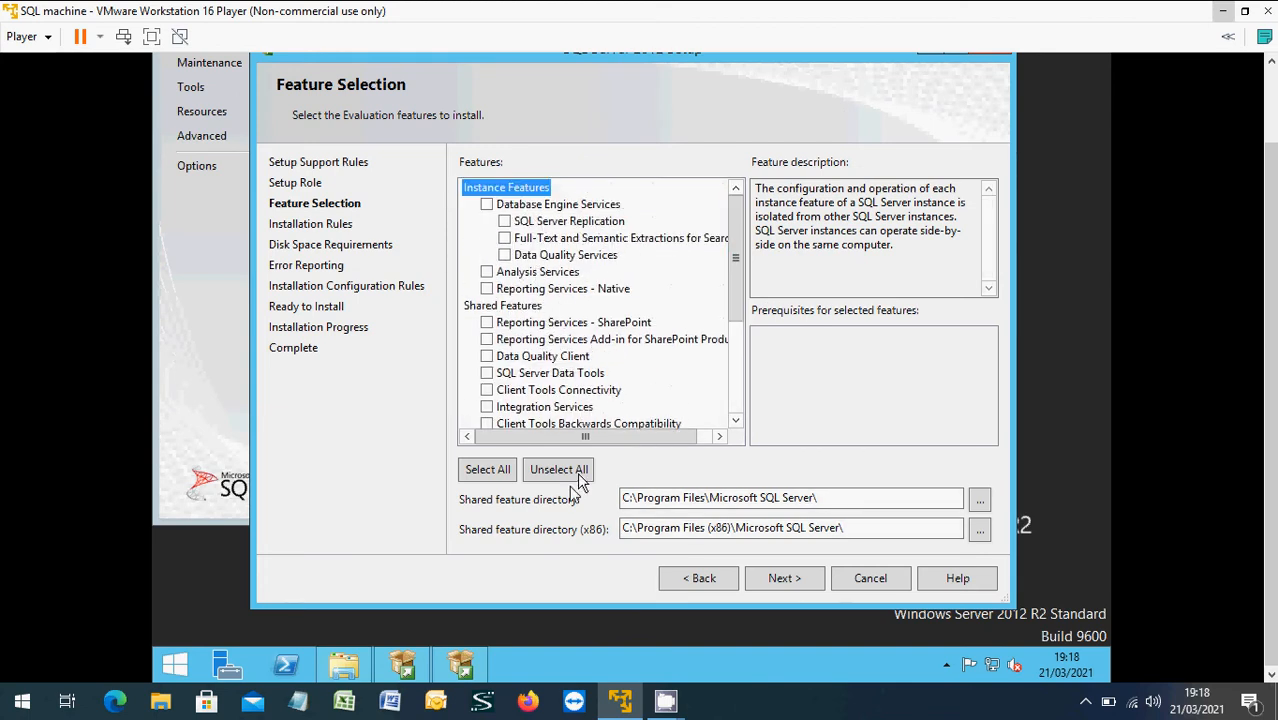
{"action": "left_click", "coordinate": [481, 470]}
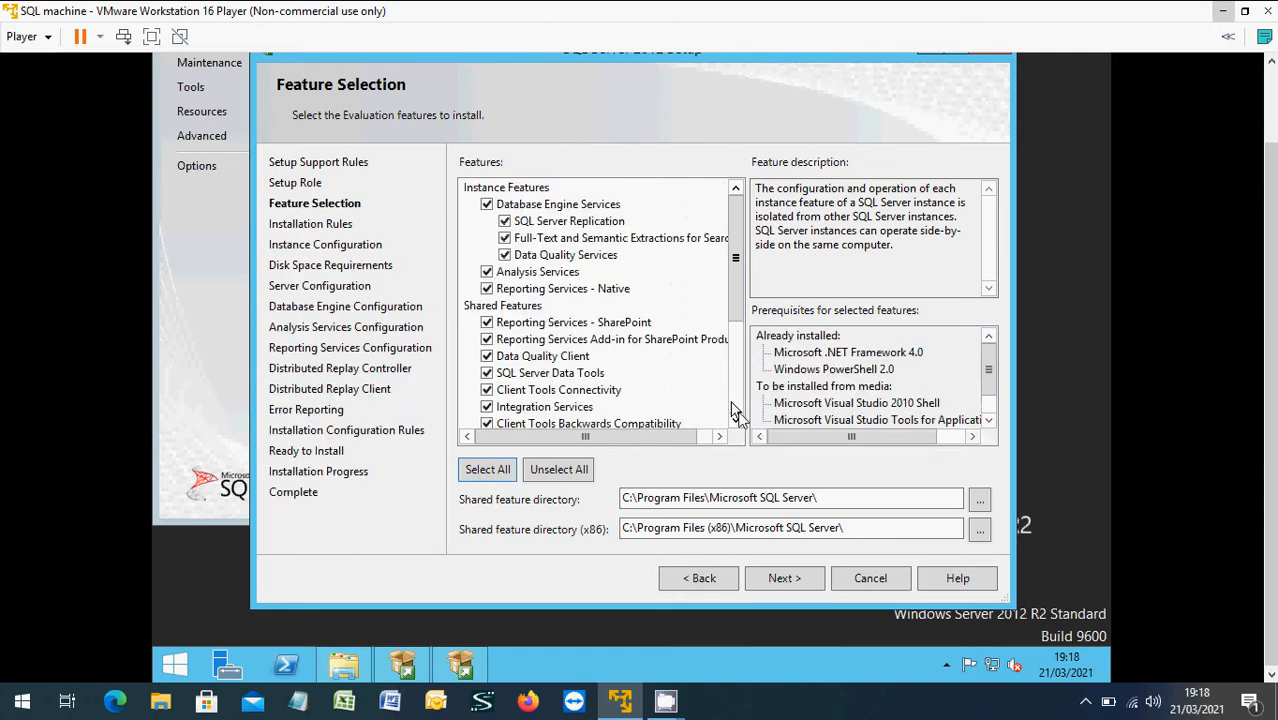
{"action": "left_click", "coordinate": [781, 577]}
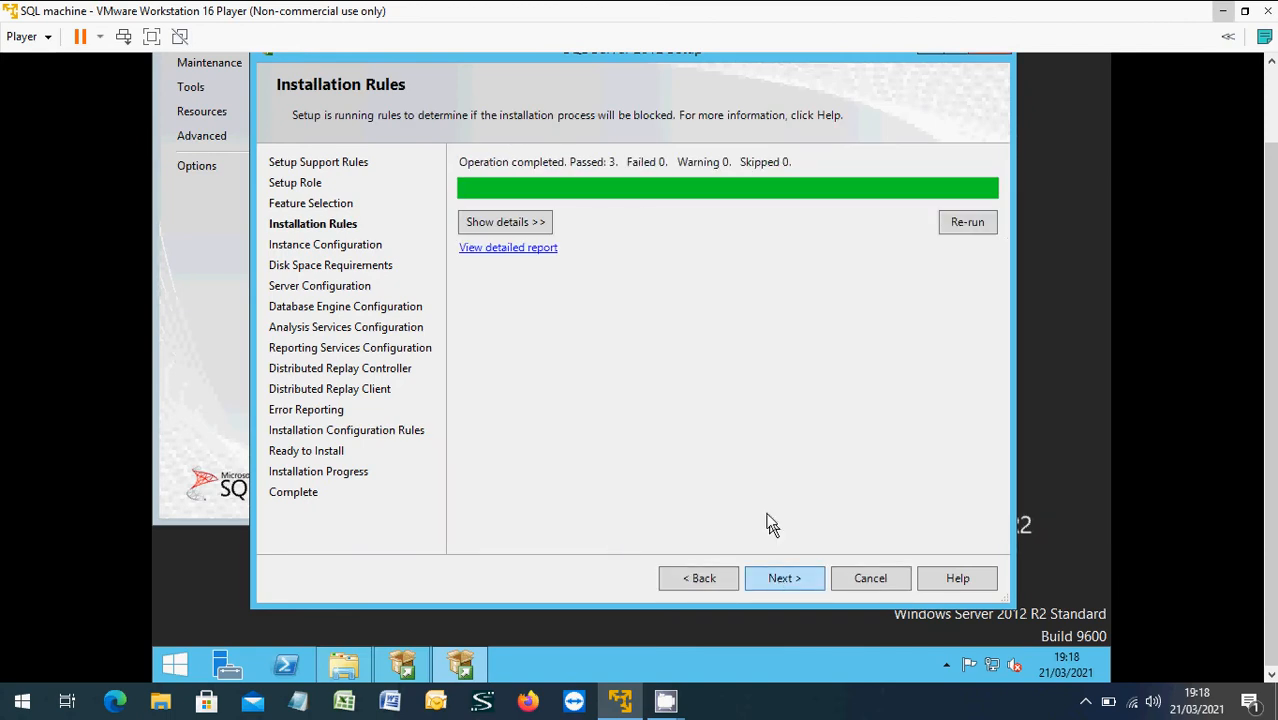
Keep the default instance with ID MSSQLSERVER and continue past the disk space summary to the server configuration
{"action": "left_click", "coordinate": [783, 577]}
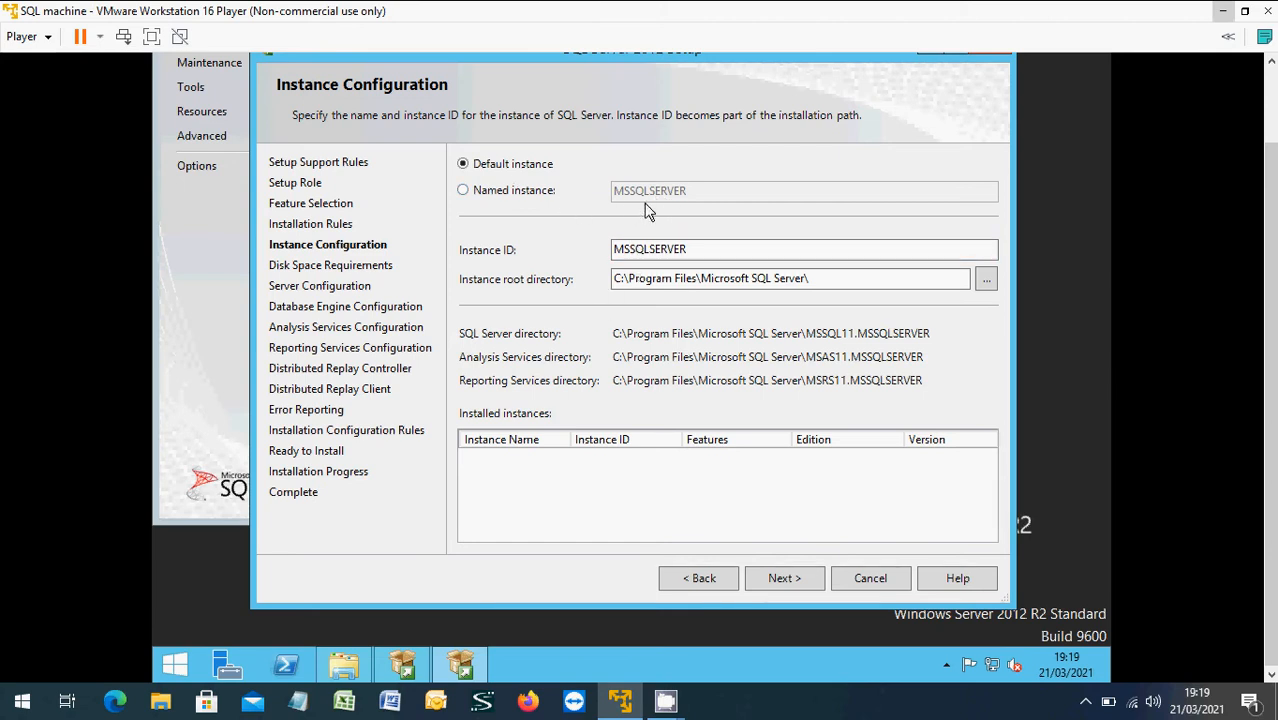
{"action": "left_click", "coordinate": [788, 580]}
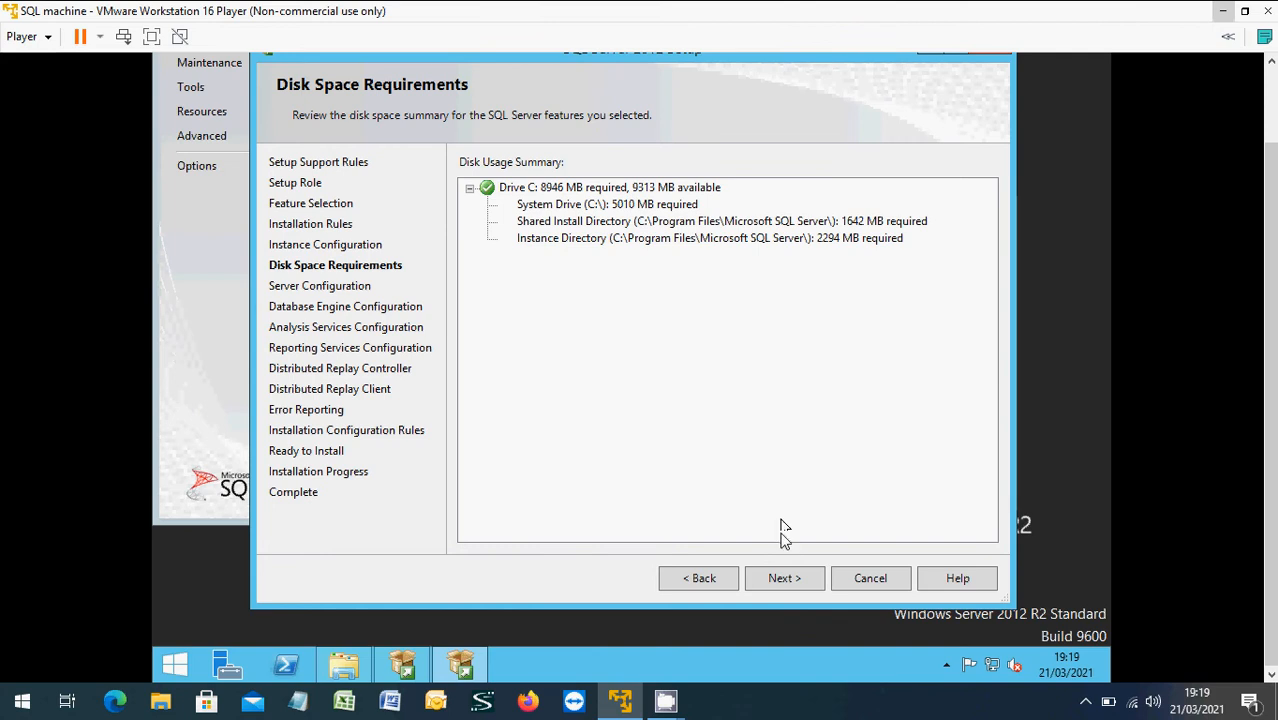
{"action": "left_click", "coordinate": [786, 579]}
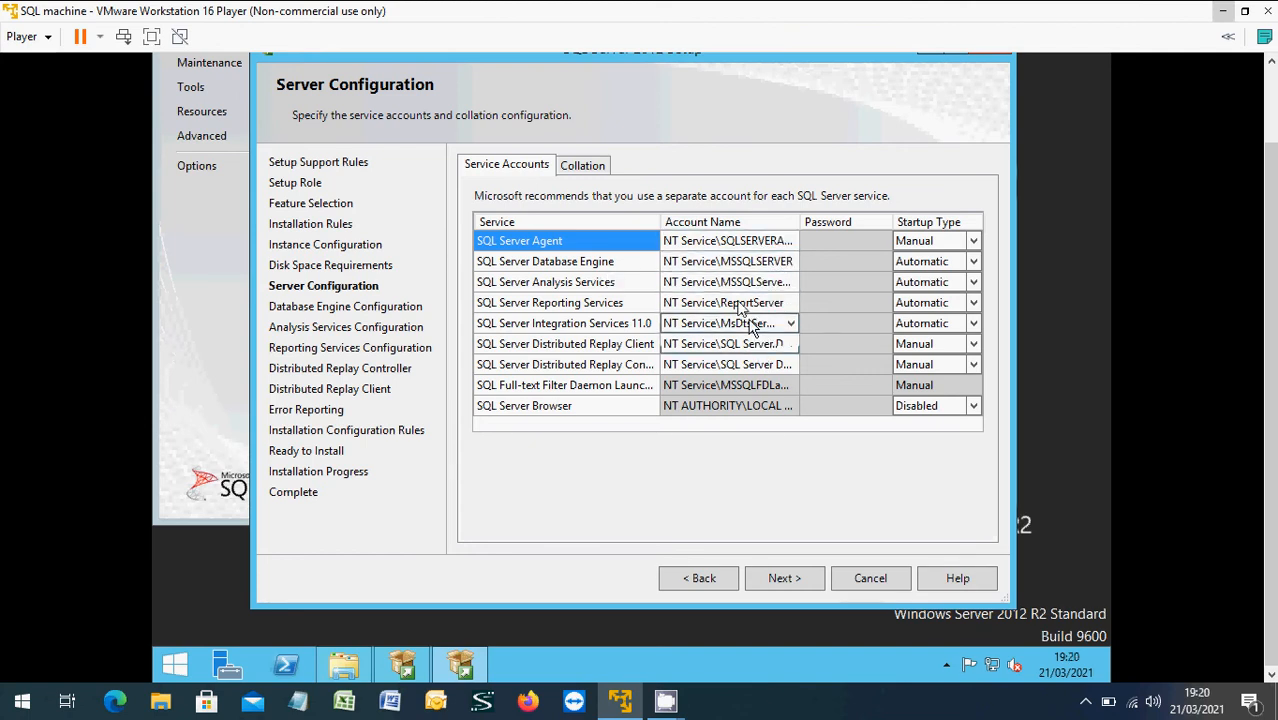
Keep the default service accounts and French_CI_AS collation, and use Windows authentication mode with the current user as Database Engine administrator
{"action": "left_click", "coordinate": [580, 166]}
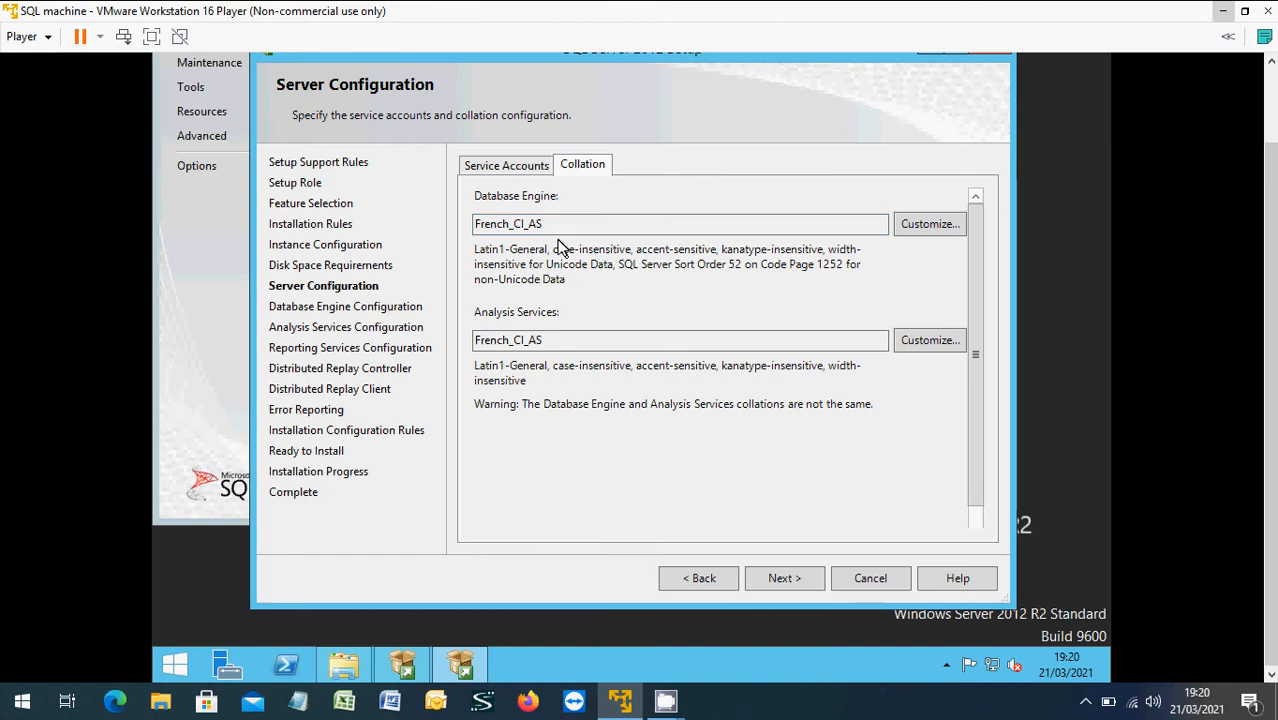
{"action": "left_click", "coordinate": [533, 222]}
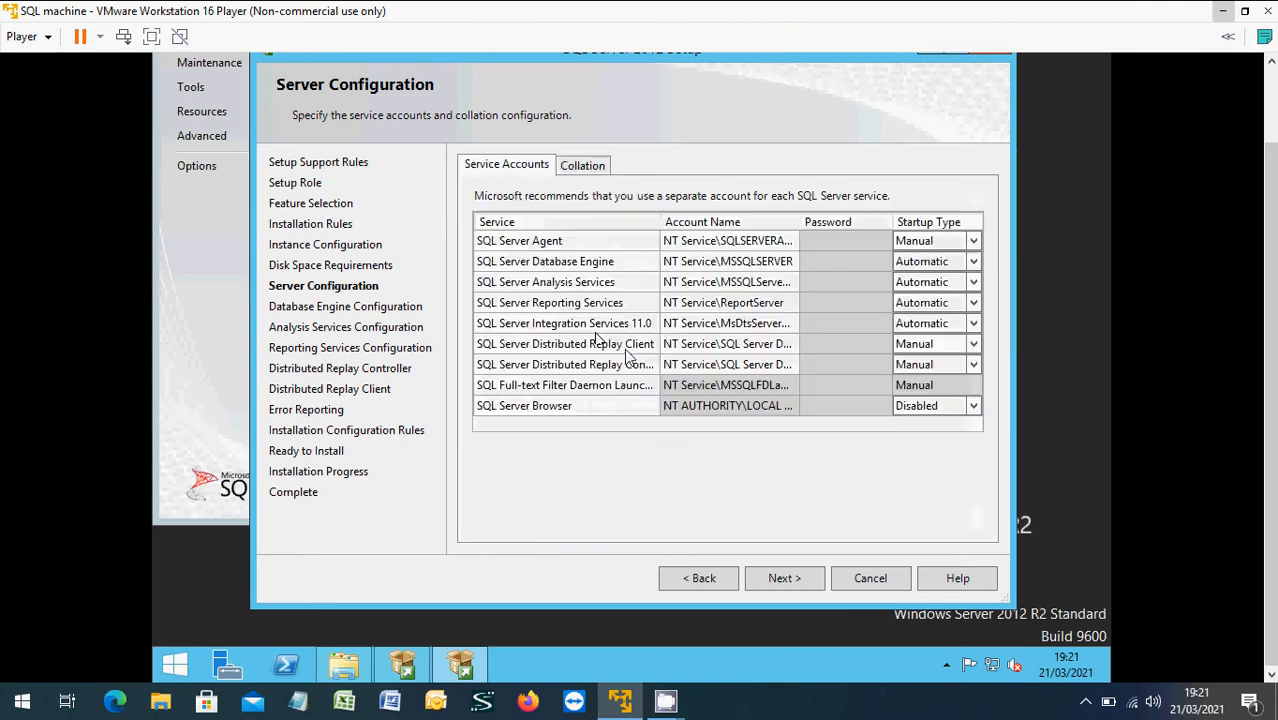
{"action": "left_click", "coordinate": [497, 168]}
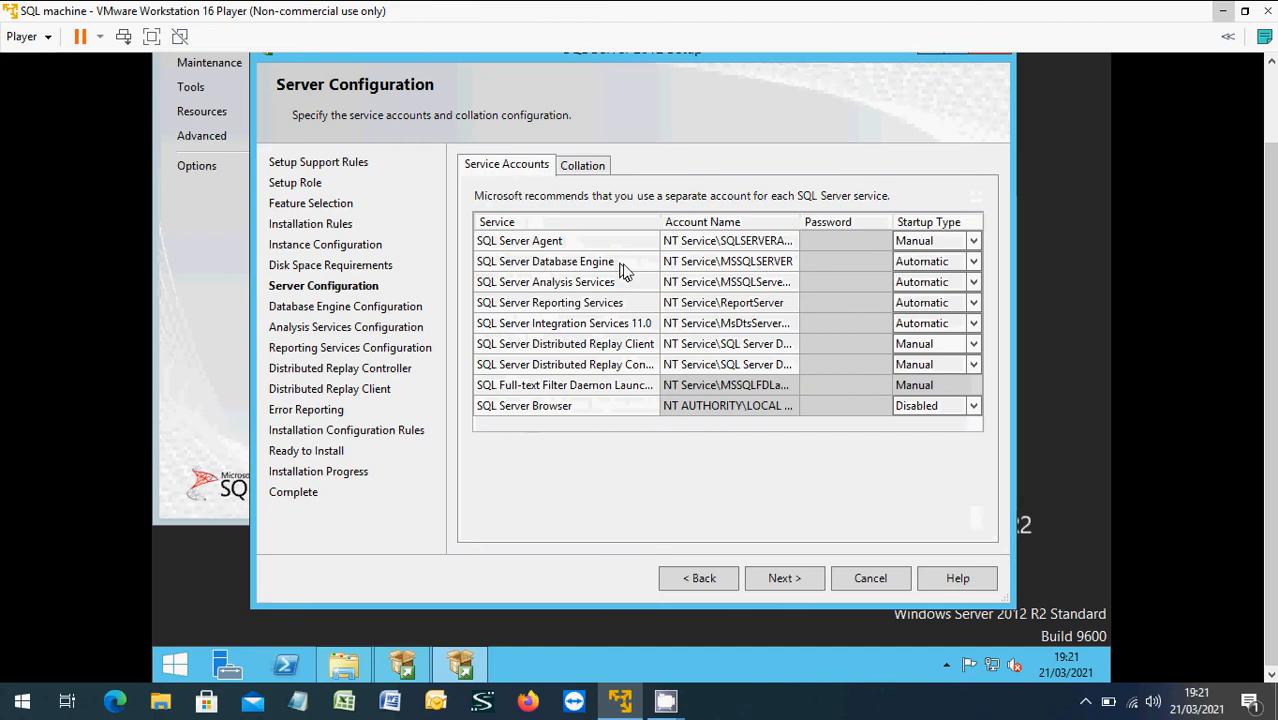
{"action": "left_click", "coordinate": [795, 261]}
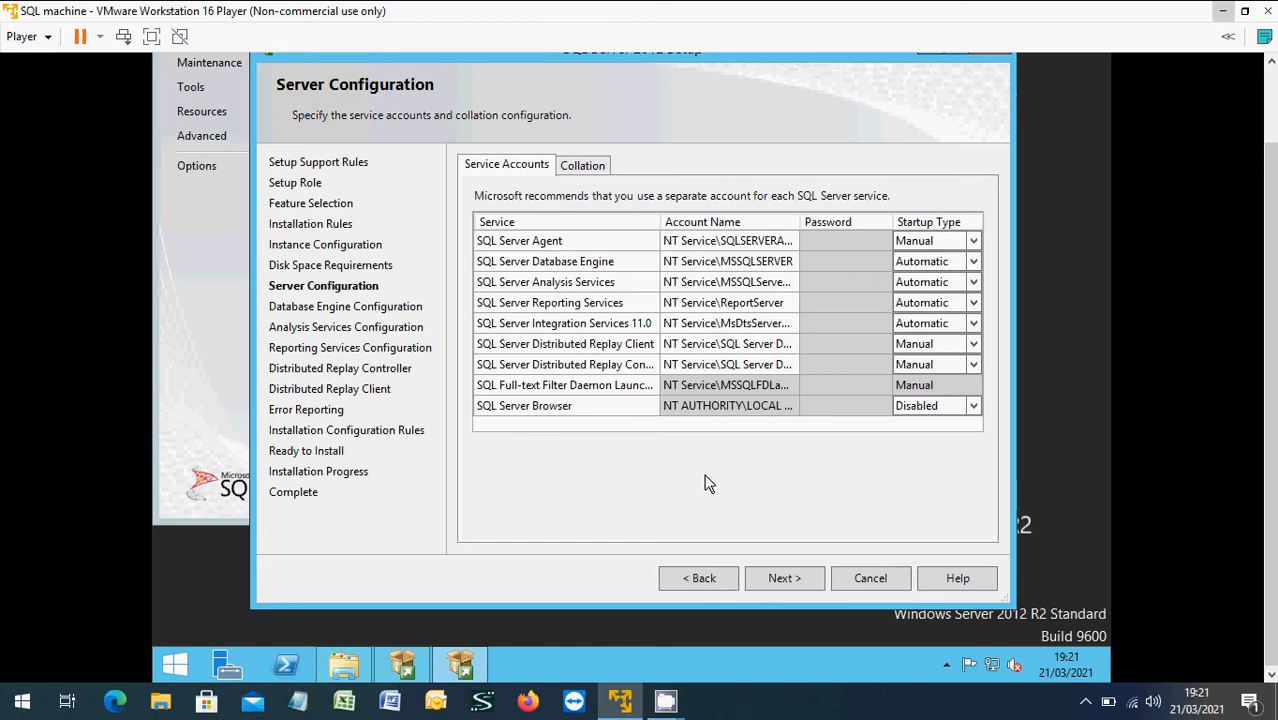
{"action": "left_click", "coordinate": [781, 578]}
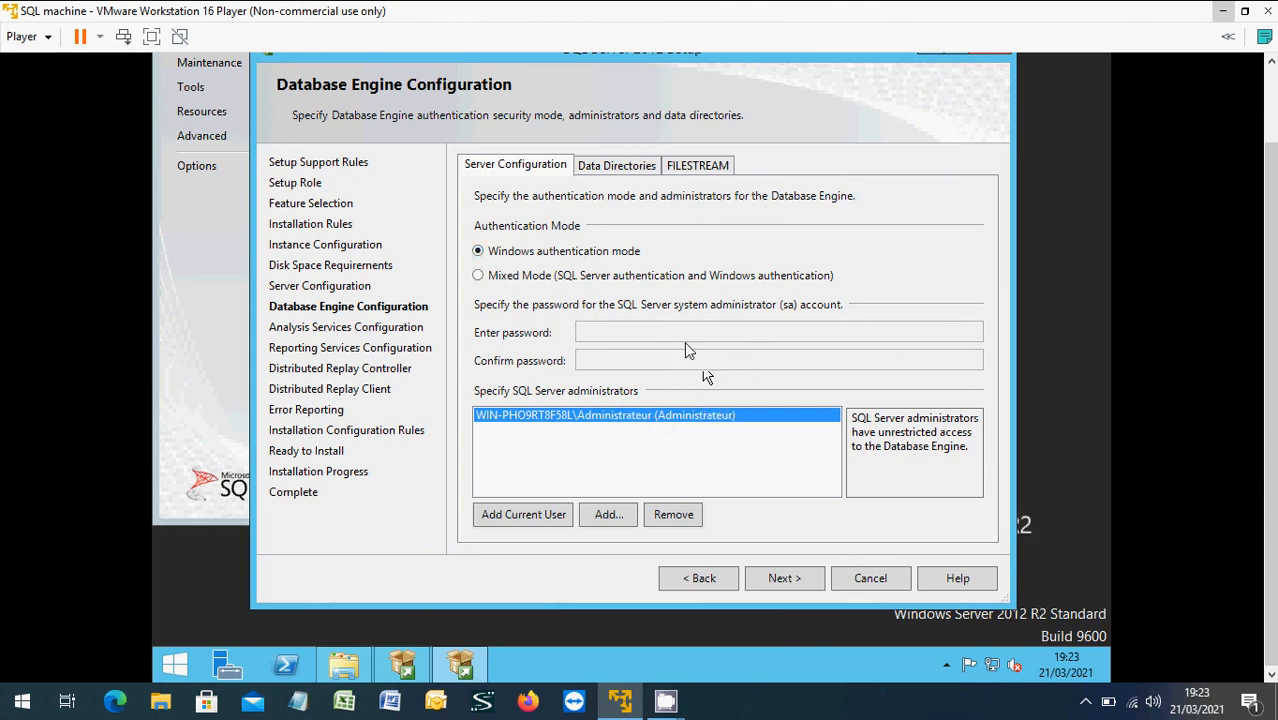
{"action": "left_click", "coordinate": [792, 578]}
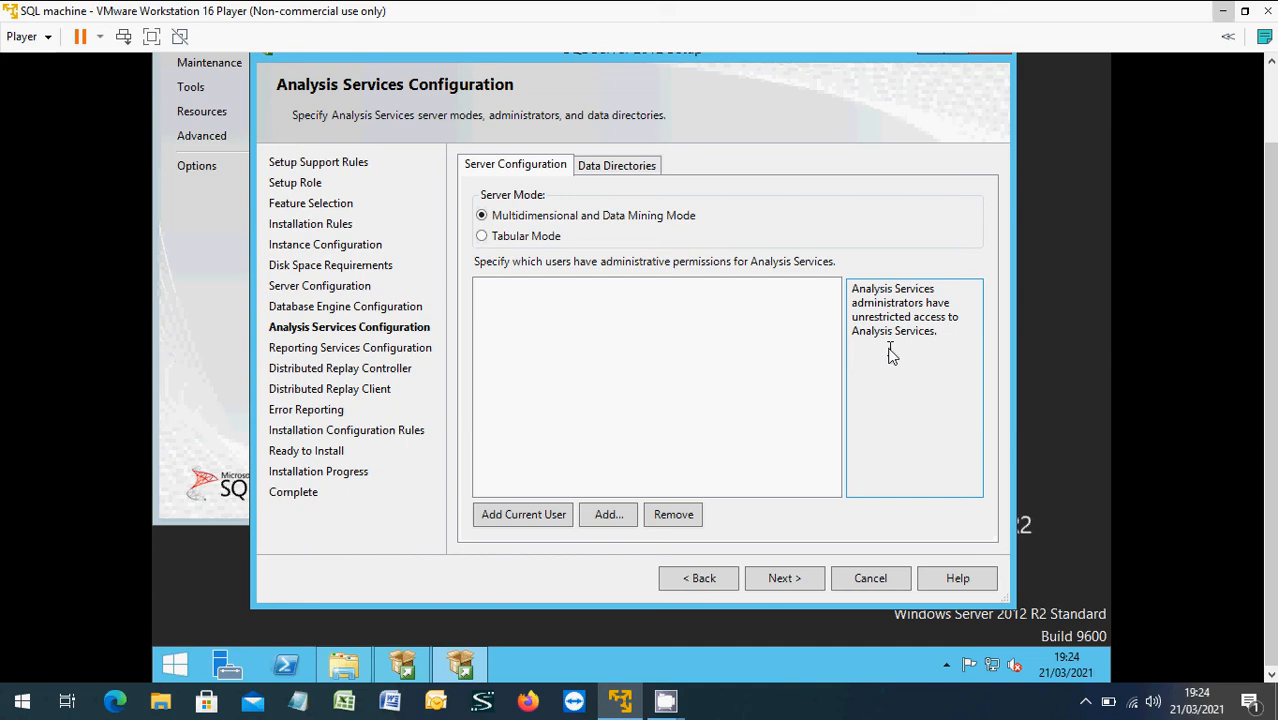
Add the current user as Analysis Services administrator in Multidimensional and Data Mining Mode, and keep Reporting Services native mode on Install and configure
{"action": "left_click", "coordinate": [776, 578]}
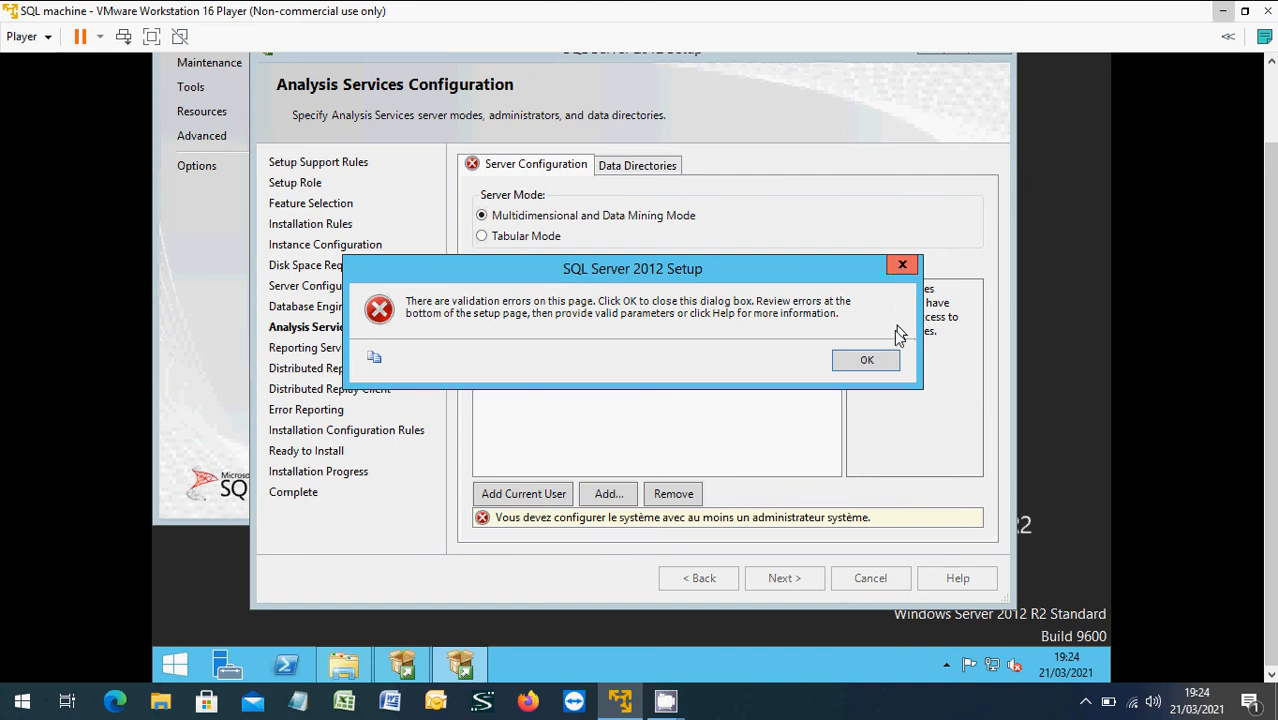
{"action": "left_click", "coordinate": [868, 360]}
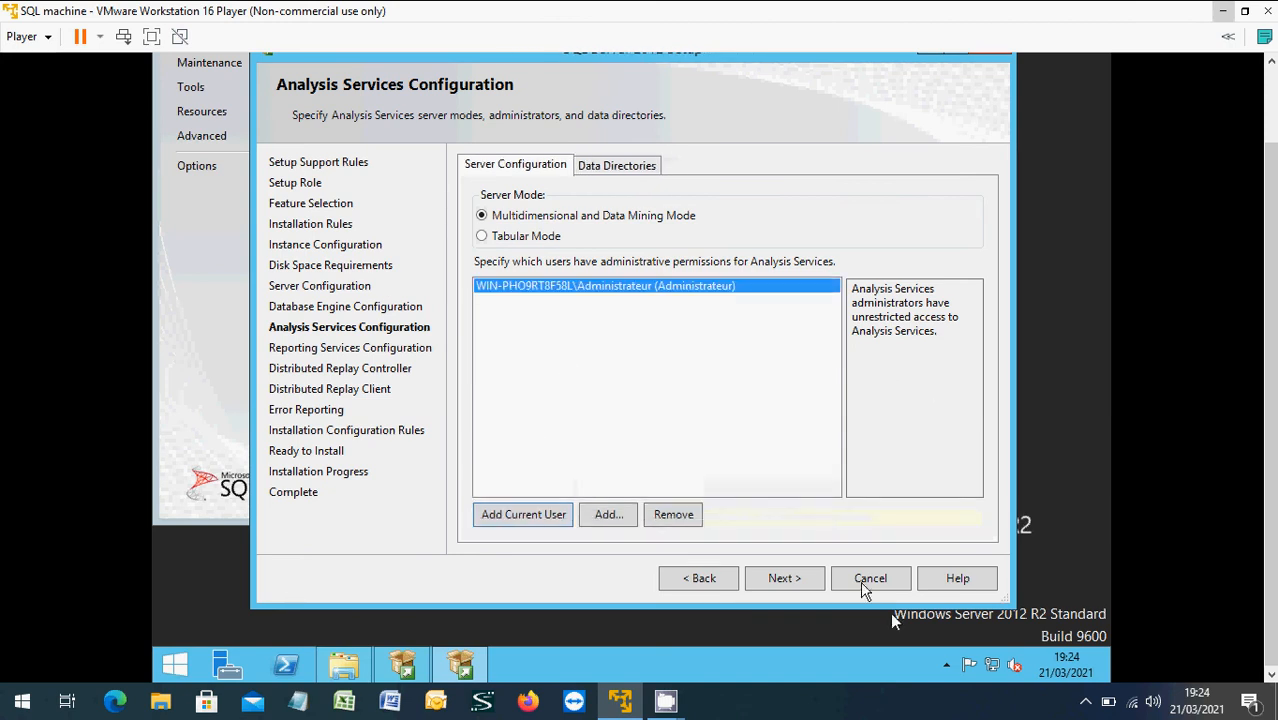
{"action": "left_click", "coordinate": [790, 578]}
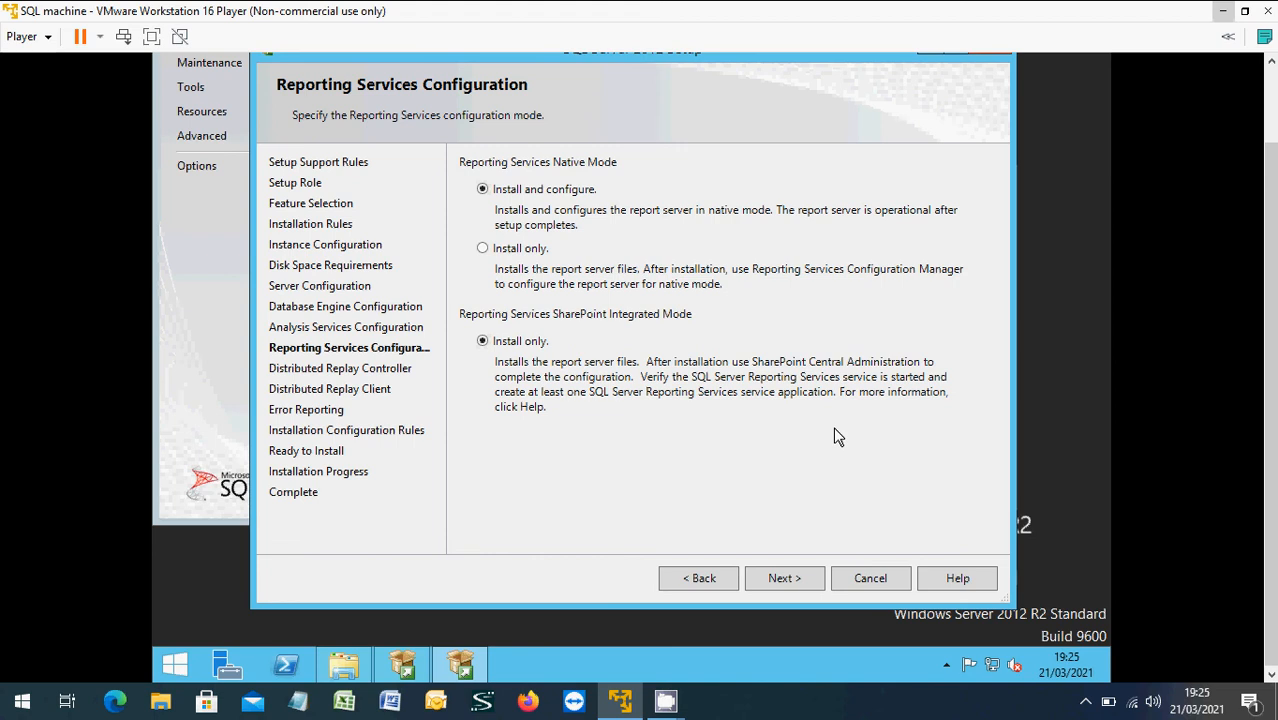
{"action": "left_click", "coordinate": [788, 574]}
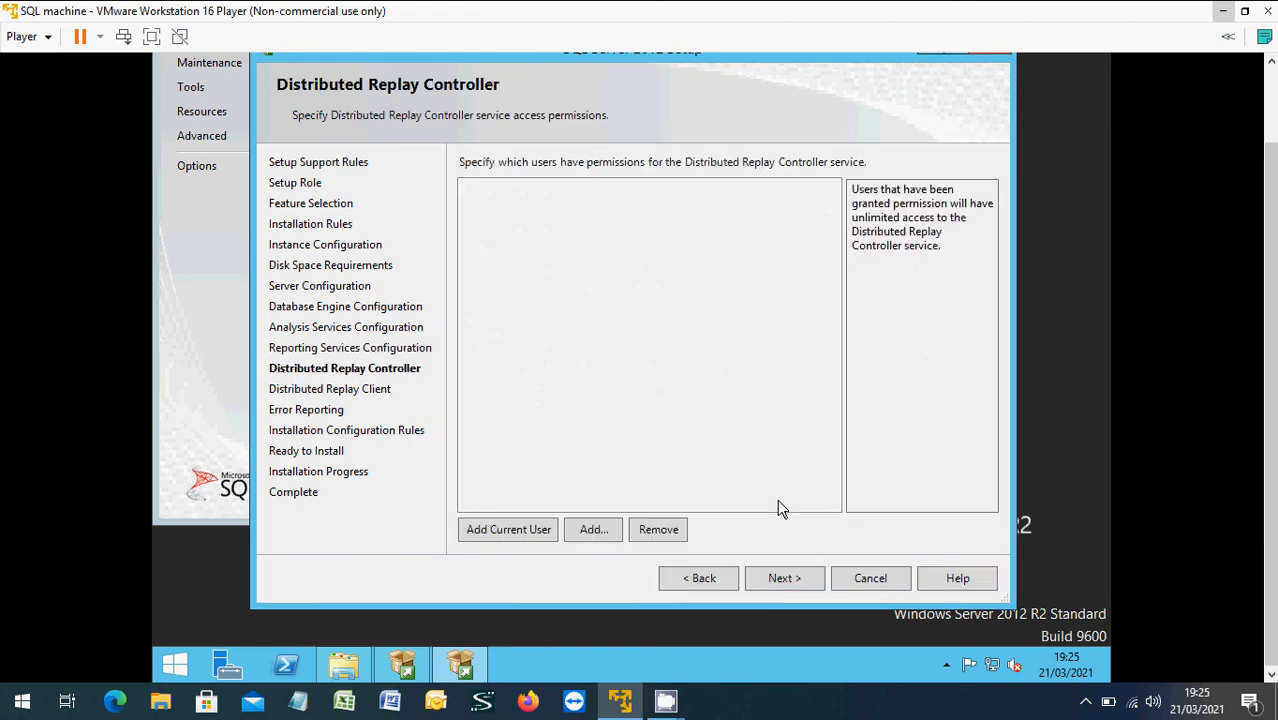
Grant the current user Distributed Replay Controller permissions and keep the Distributed Replay Client's blank controller name and default directories
{"action": "left_click", "coordinate": [500, 535]}
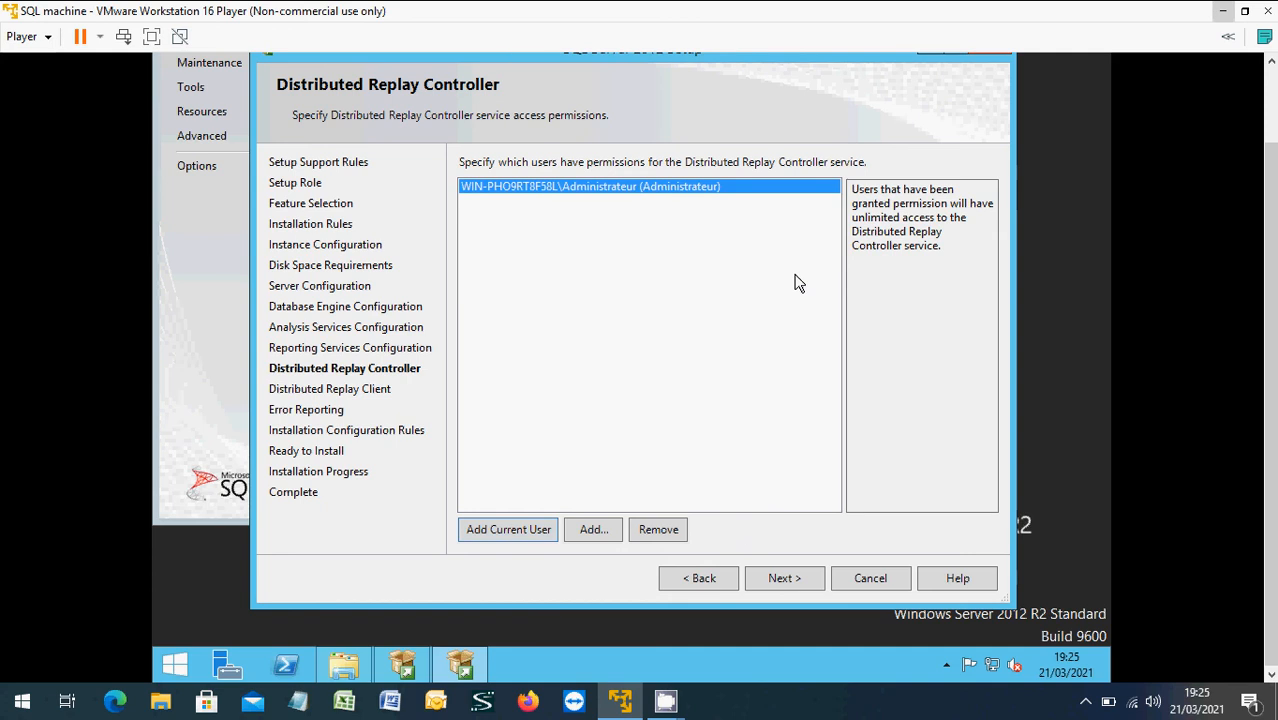
{"action": "left_click", "coordinate": [784, 579]}
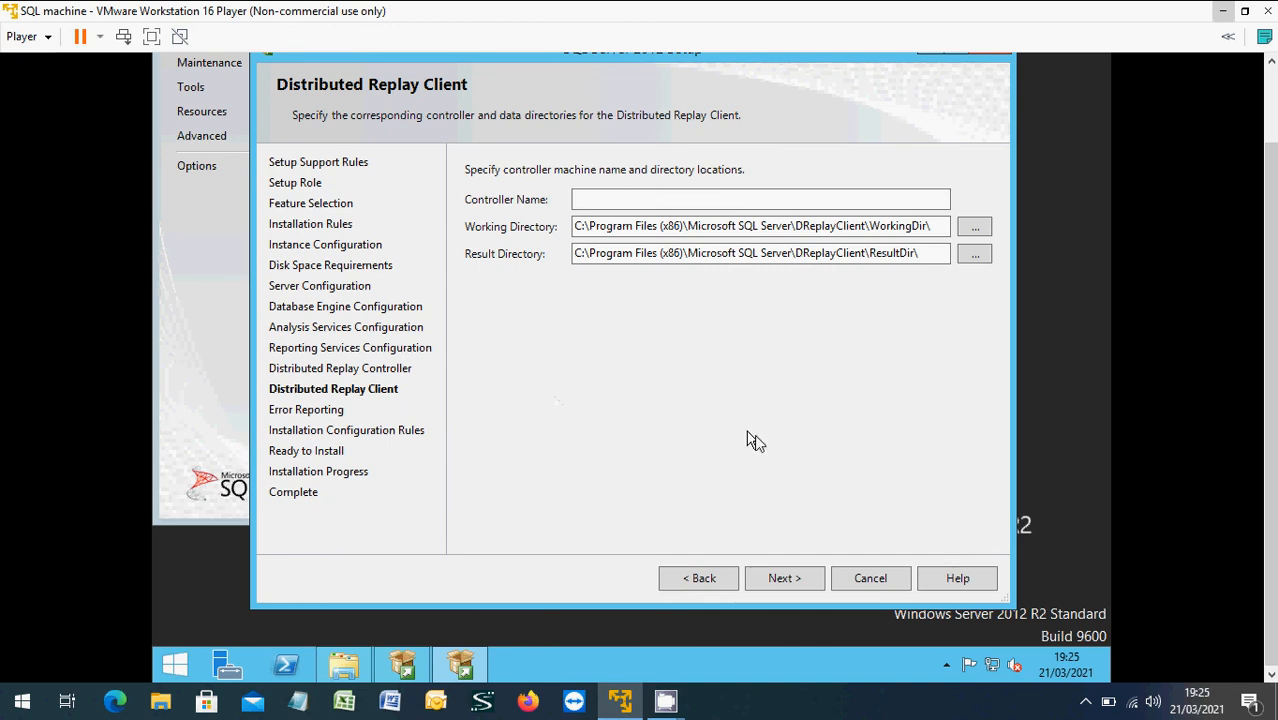
{"action": "left_click", "coordinate": [784, 579]}
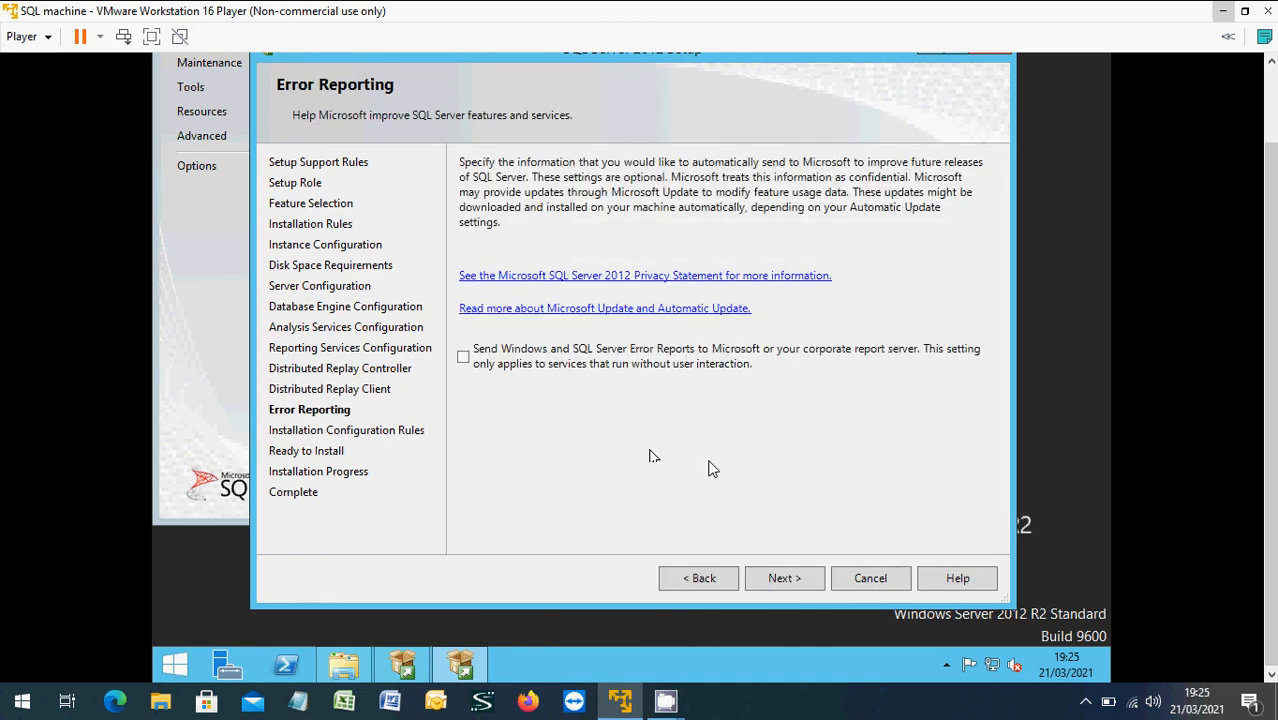
Leave error reporting off, continue past the installation configuration rules, and start the installation after reviewing the feature summary
{"action": "left_click", "coordinate": [784, 579]}
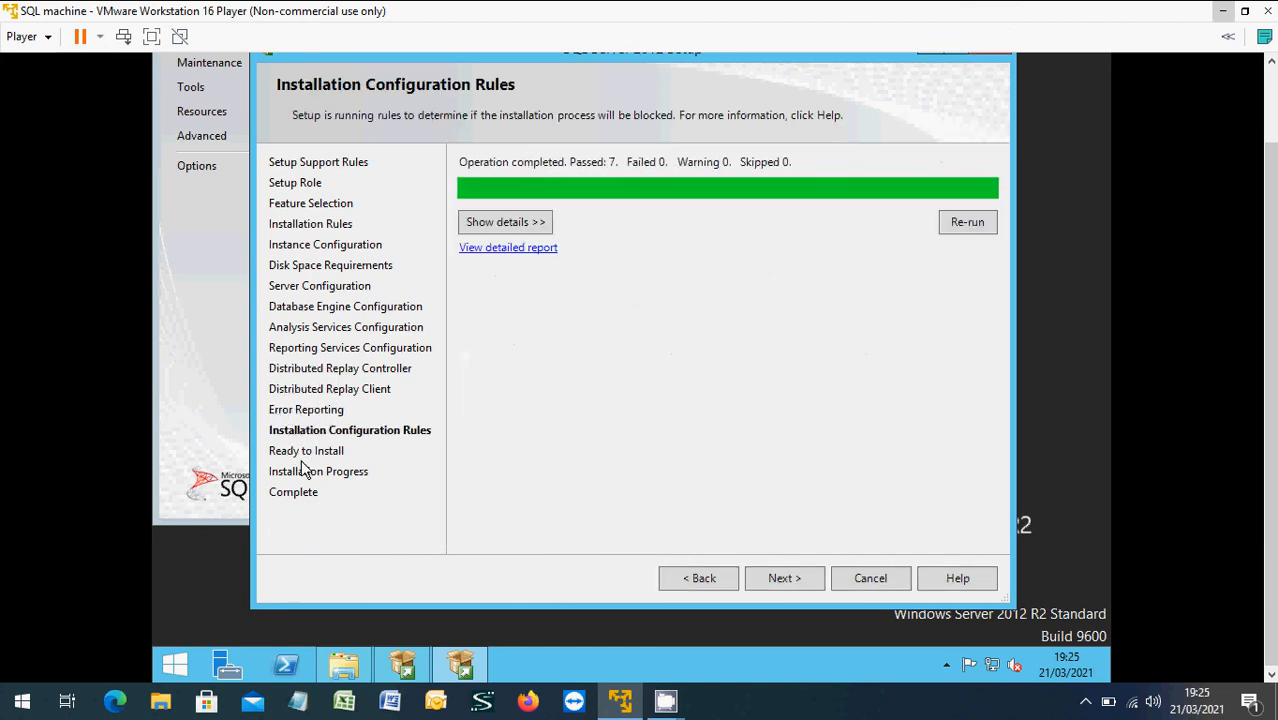
{"action": "left_click", "coordinate": [802, 579]}
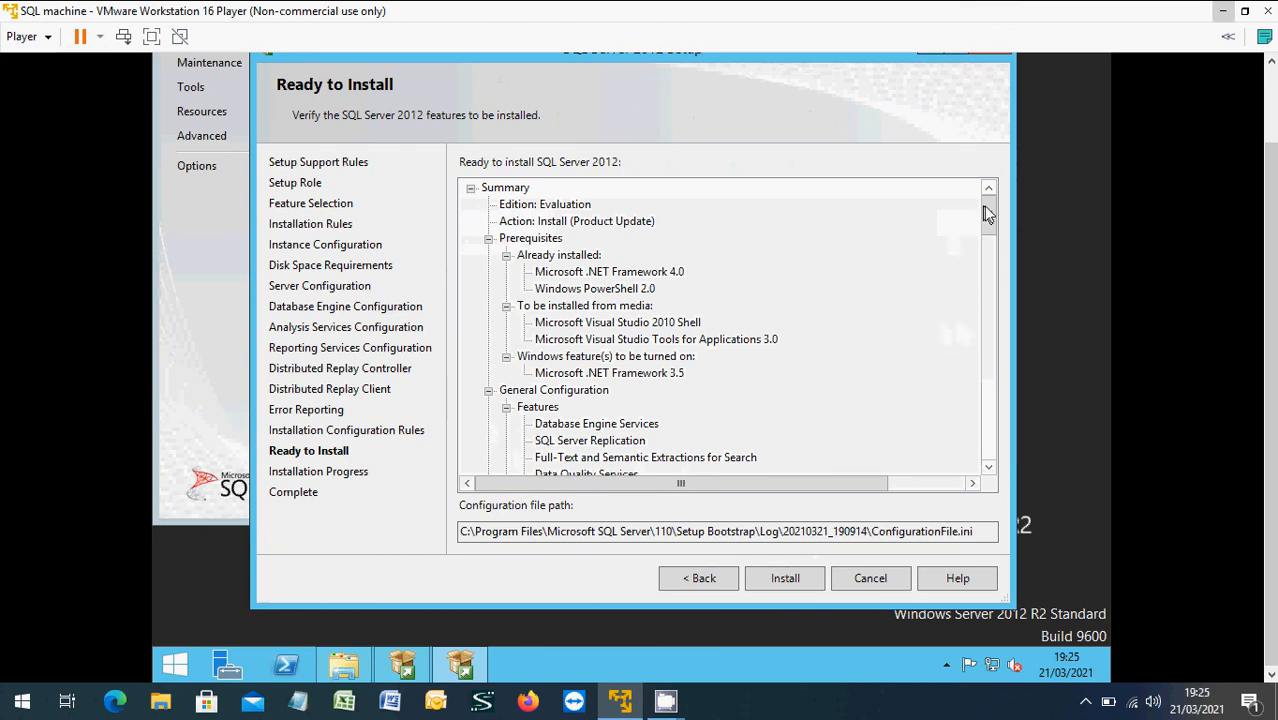
{"action": "left_click_drag", "start_coordinate": [989, 215], "coordinate": [910, 266]}
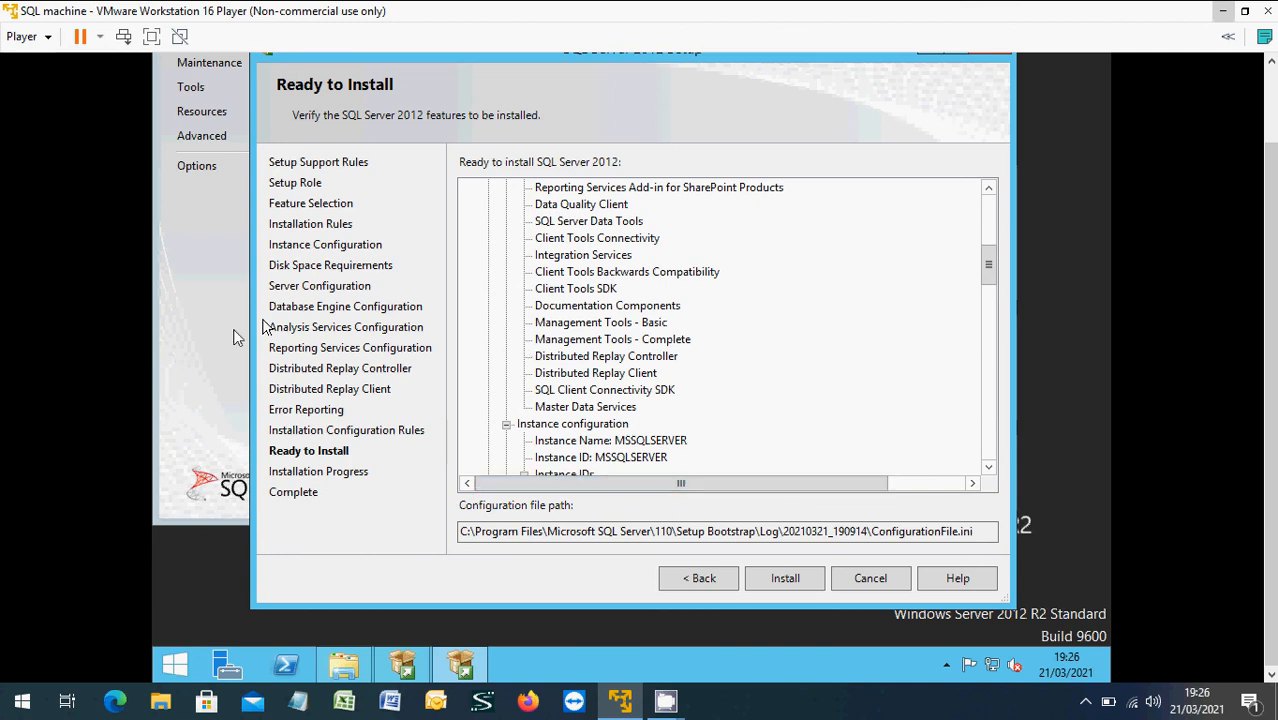
{"action": "left_click", "coordinate": [792, 574]}
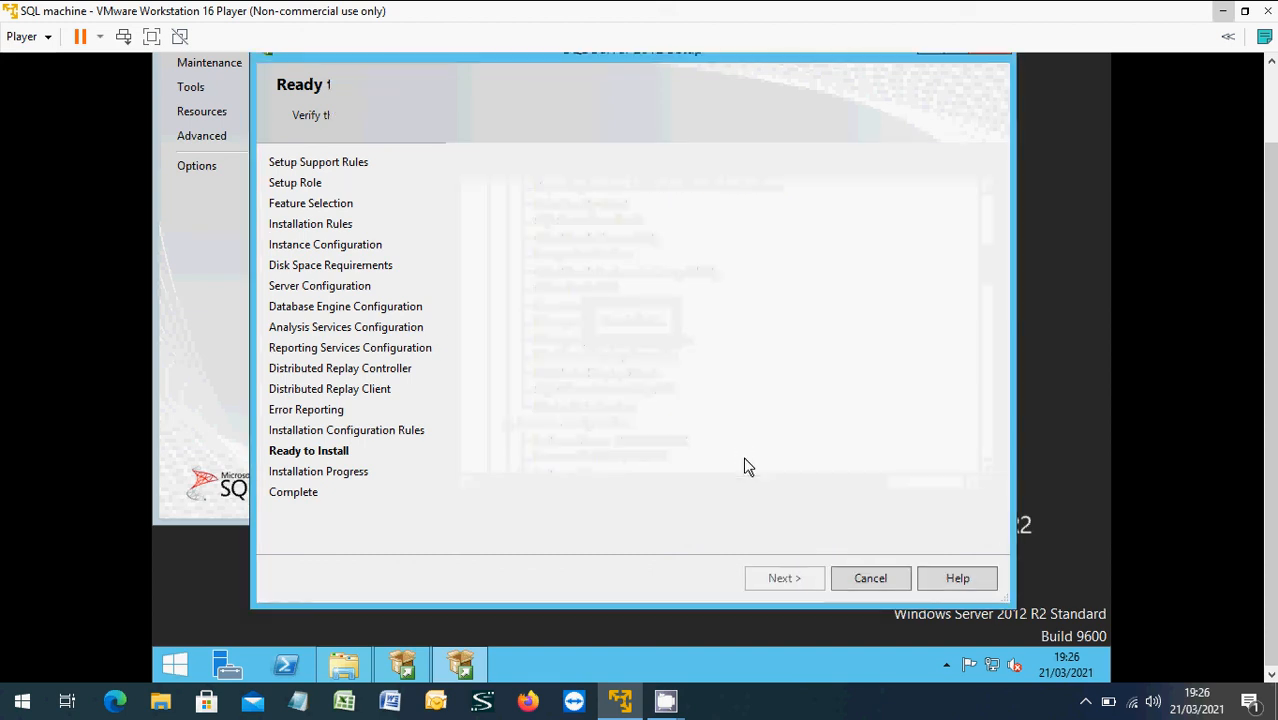